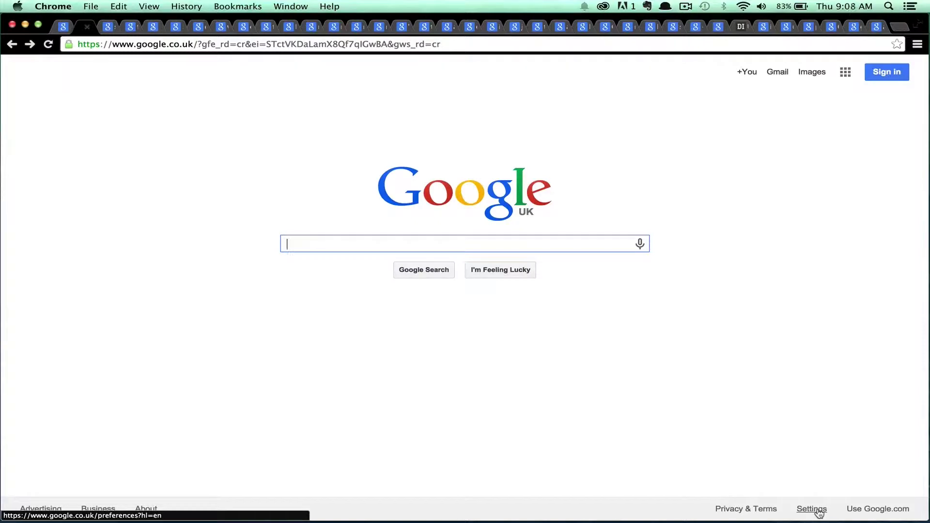
Open Google's Advanced Search page, look over its search and filter fields, and return to the Google home page.
click(818, 513)
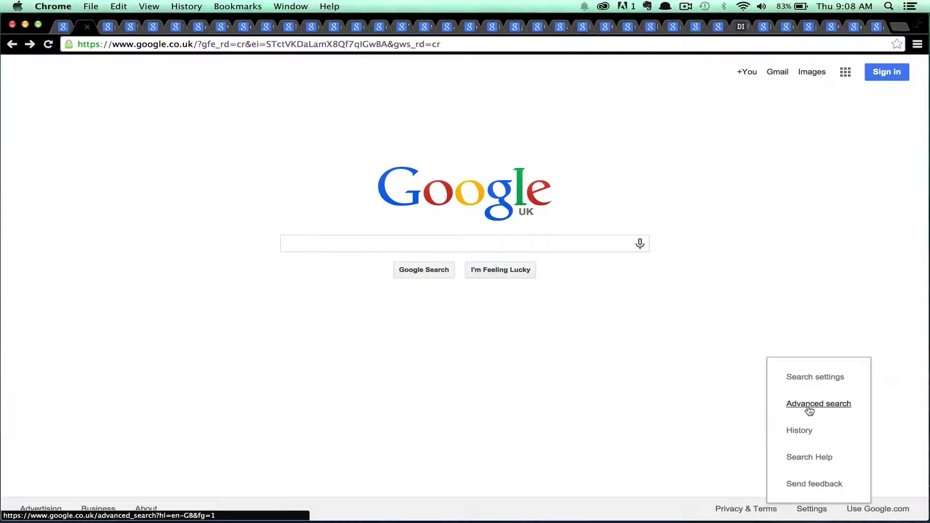
click(808, 407)
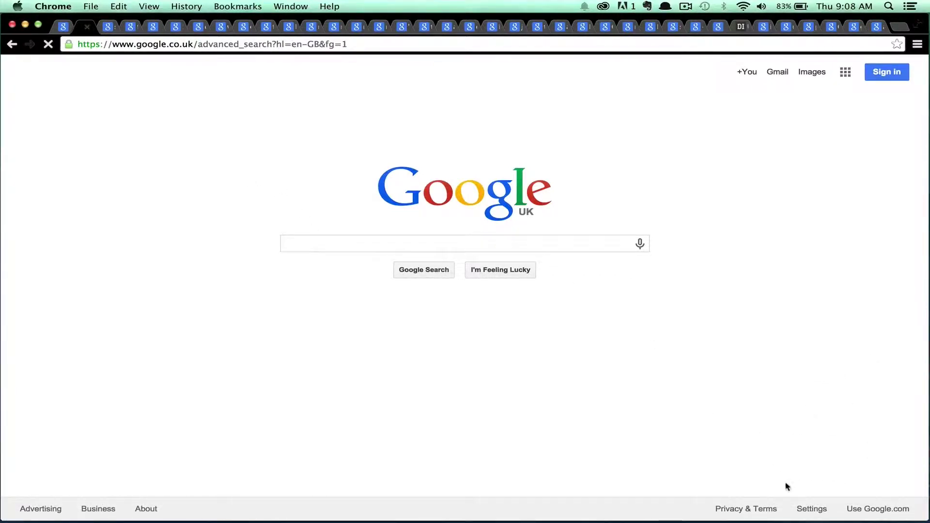
drag(525, 189, 702, 299)
click(640, 365)
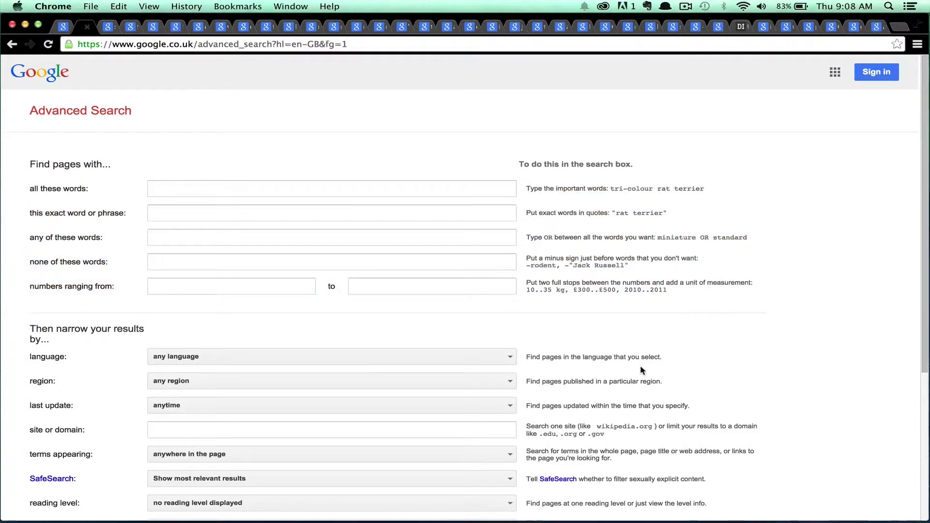
scroll(640, 364, down, 5)
scroll(640, 366, up, 5)
click(16, 49)
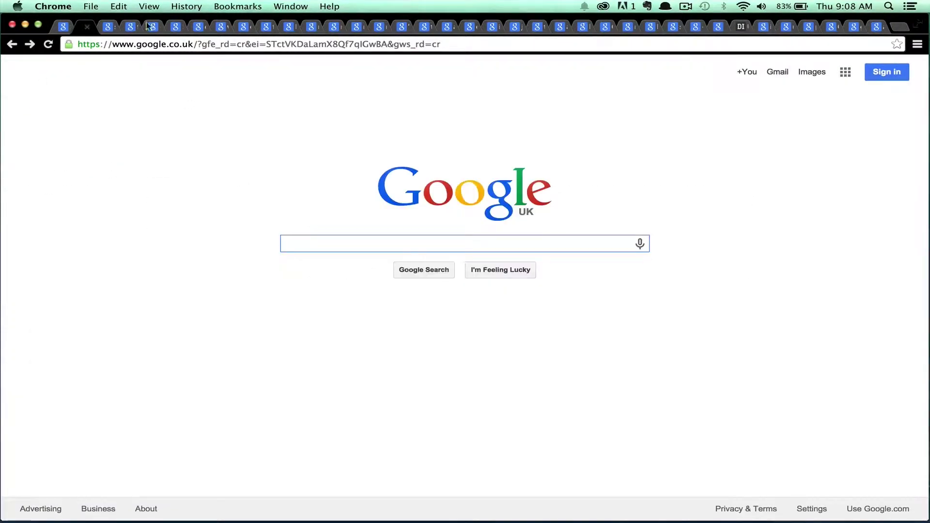
View the open results for the "set timer 10 seconds" search and examine the departure status for "flight ba 1492".
click(105, 31)
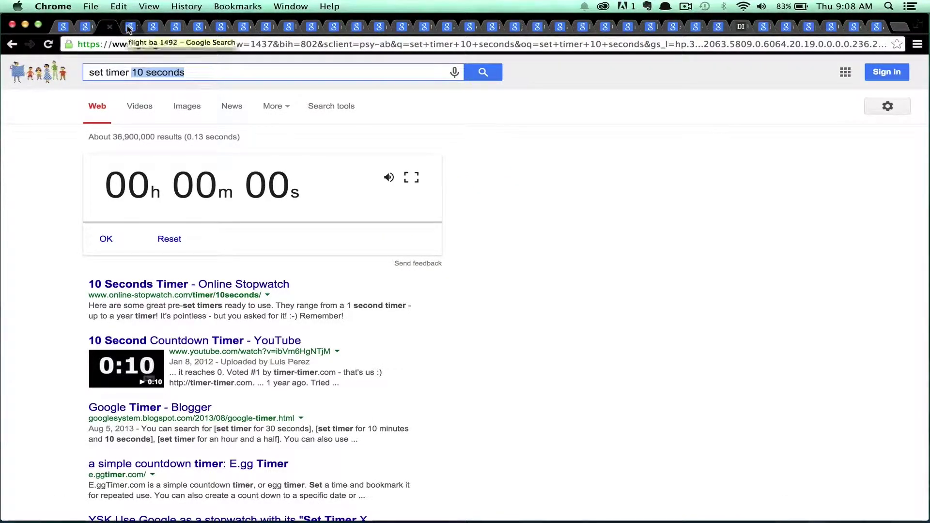
click(129, 28)
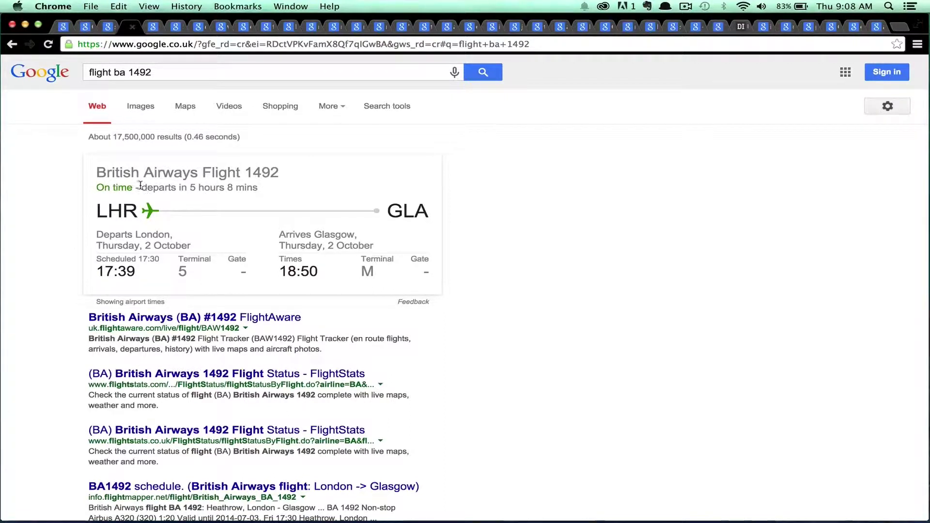
drag(145, 186, 257, 187)
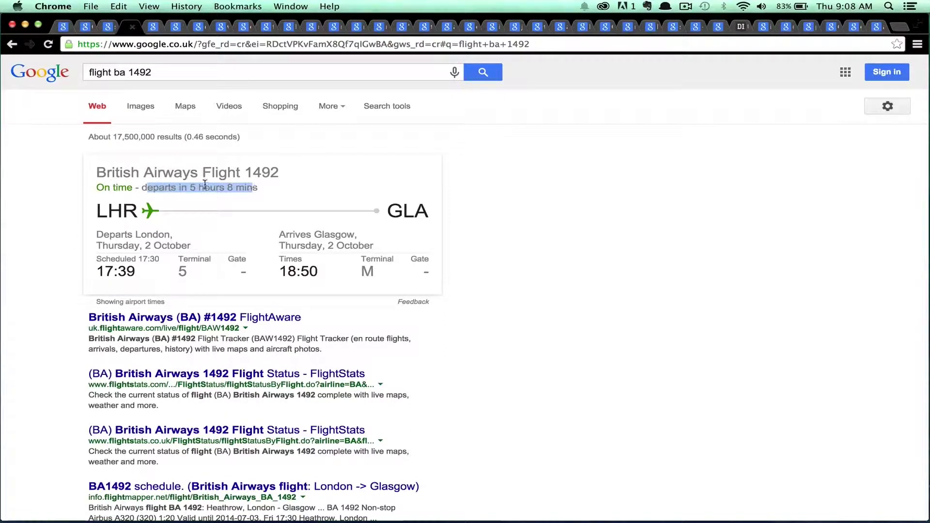
click(43, 189)
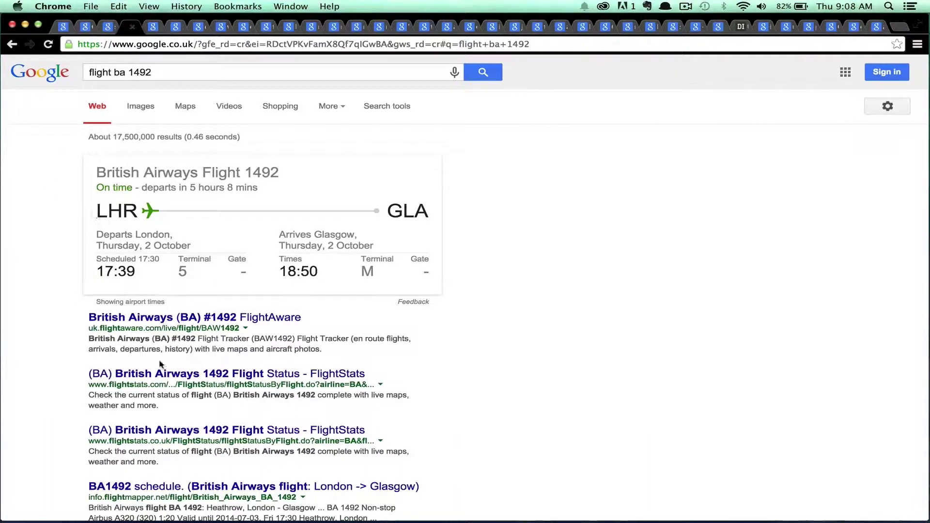
Examine the open "<package number to track>" search and its results, and view the "500 dollars to chinese yen" conversion.
click(147, 27)
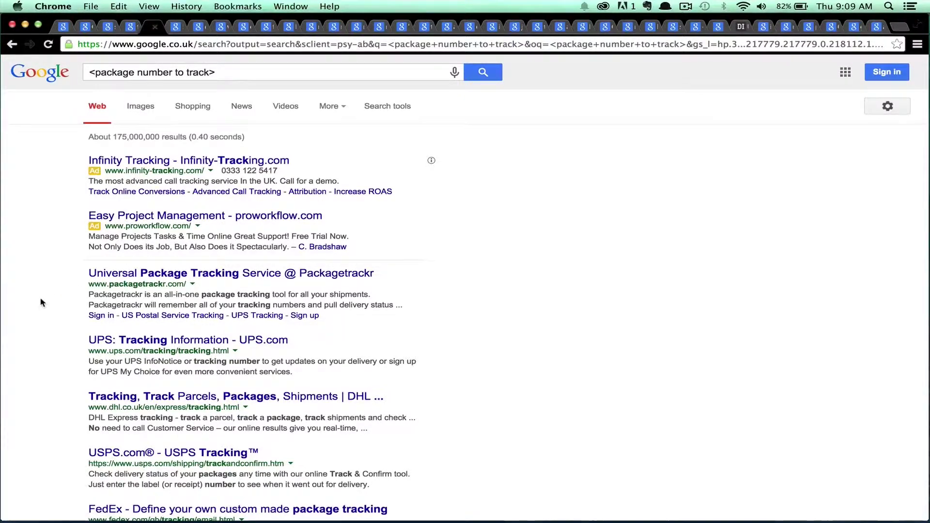
scroll(41, 302, down, 3)
scroll(42, 301, up, 3)
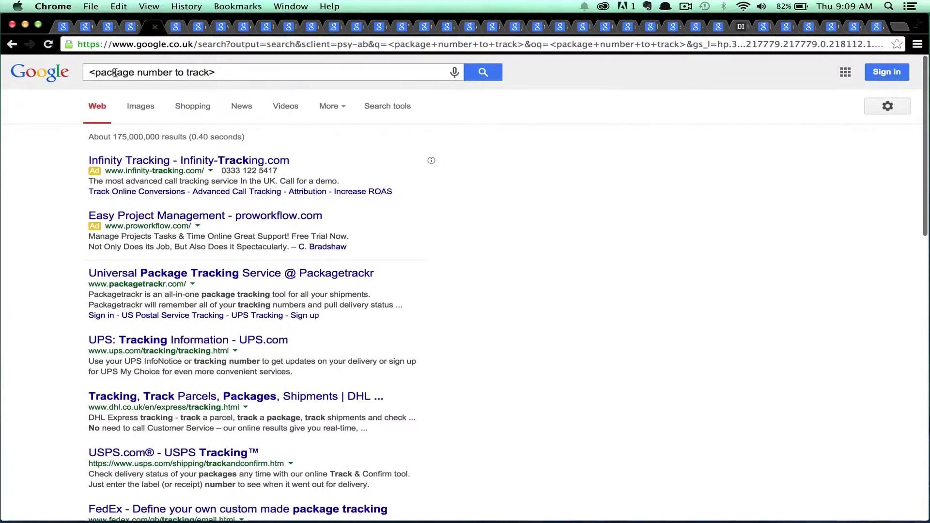
drag(95, 72, 235, 76)
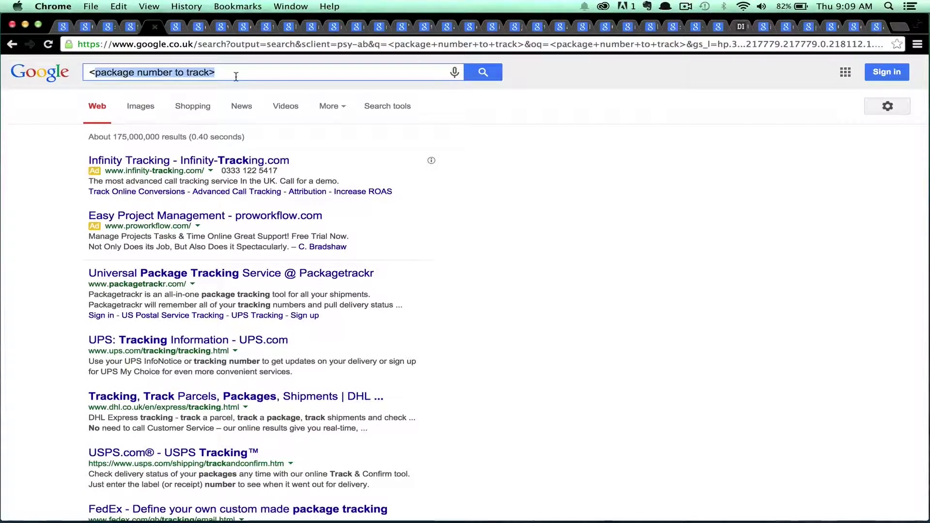
click(175, 28)
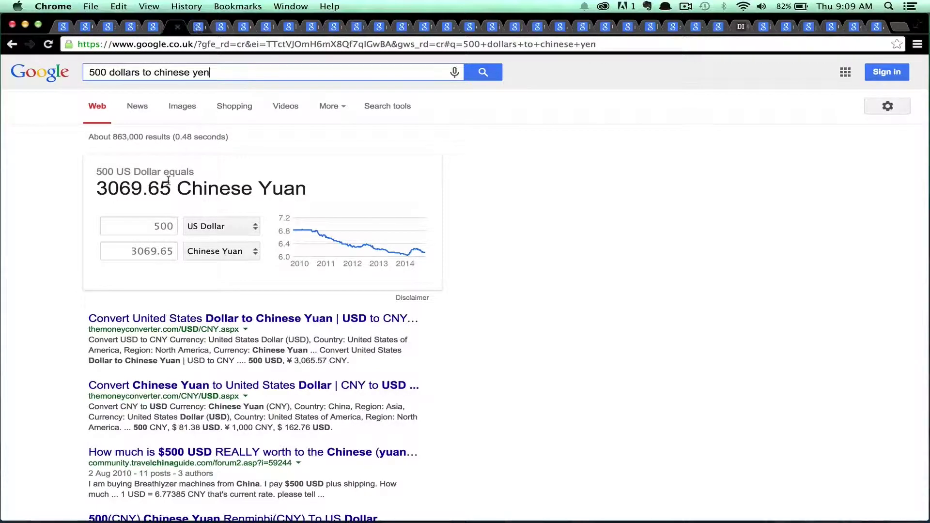
Show the open "dslr $300..$500" search and highlight its product term and its price range in the query.
click(196, 30)
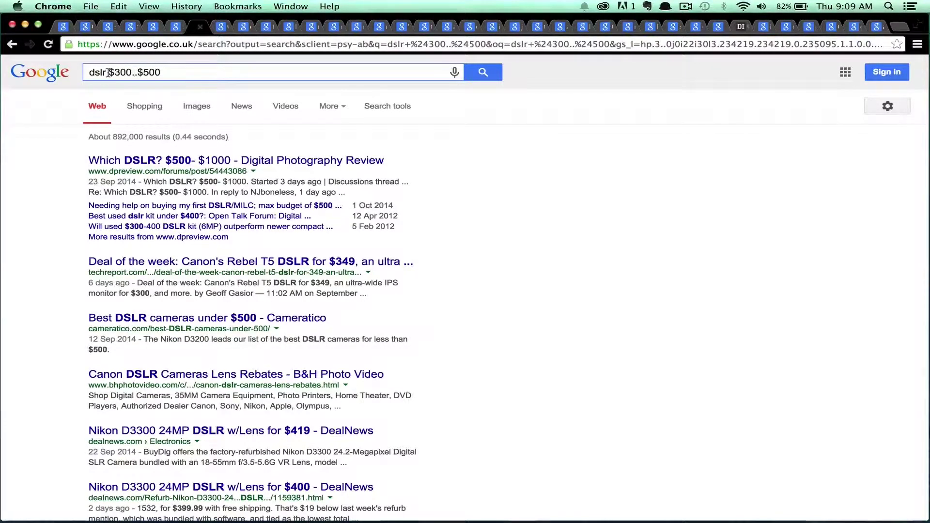
drag(109, 71, 179, 72)
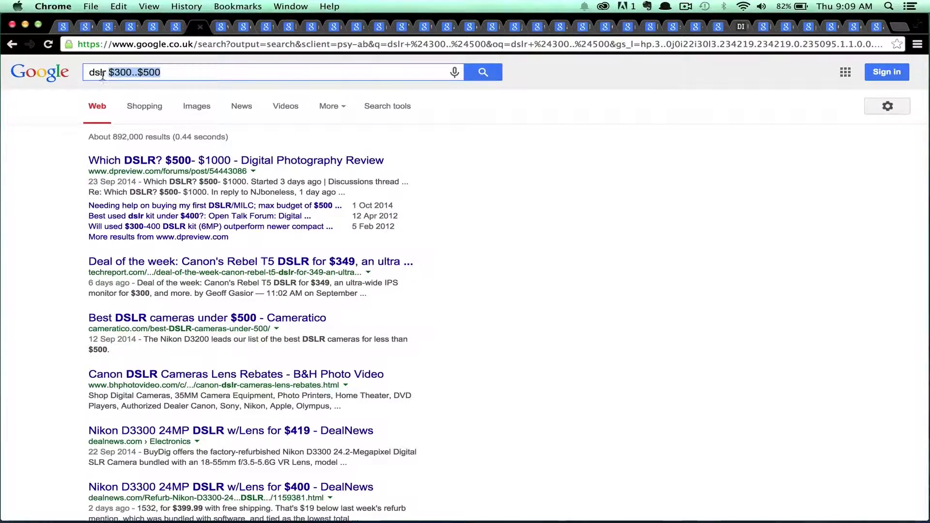
drag(107, 72, 85, 72)
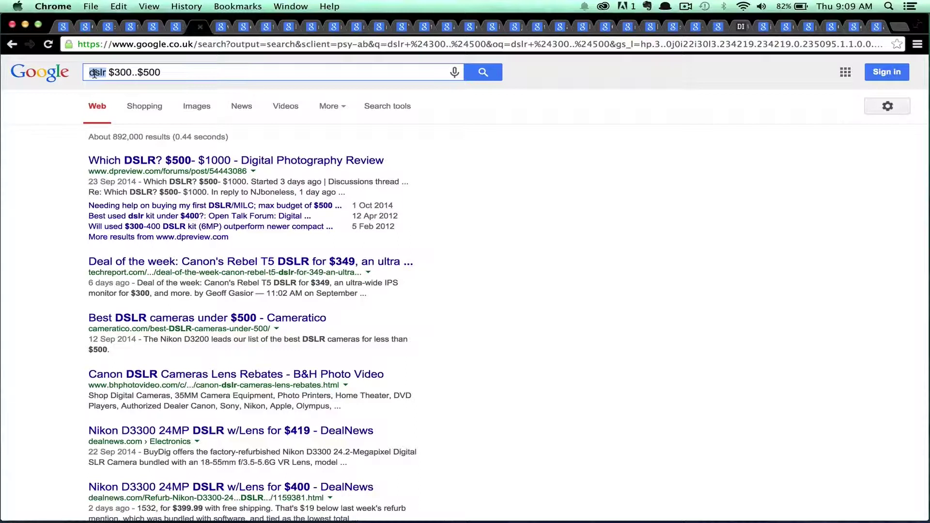
click(109, 72)
drag(110, 72, 169, 72)
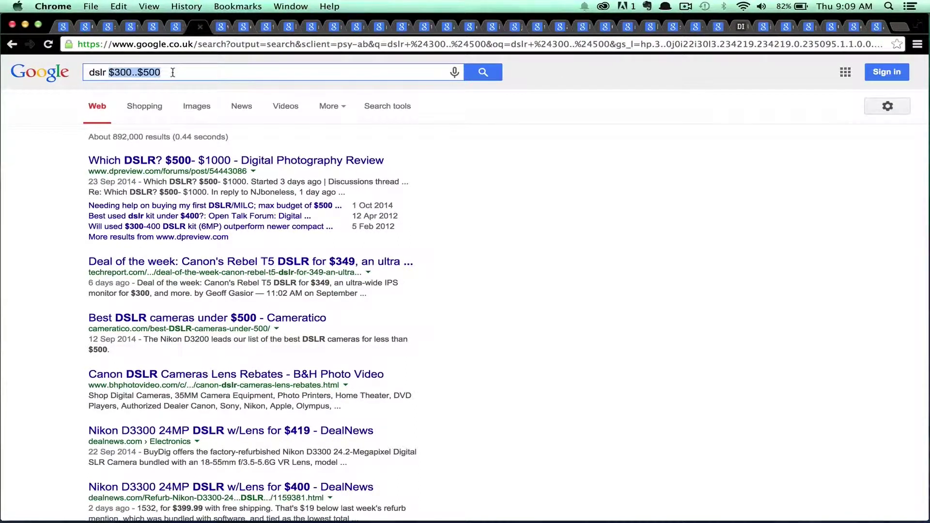
click(137, 73)
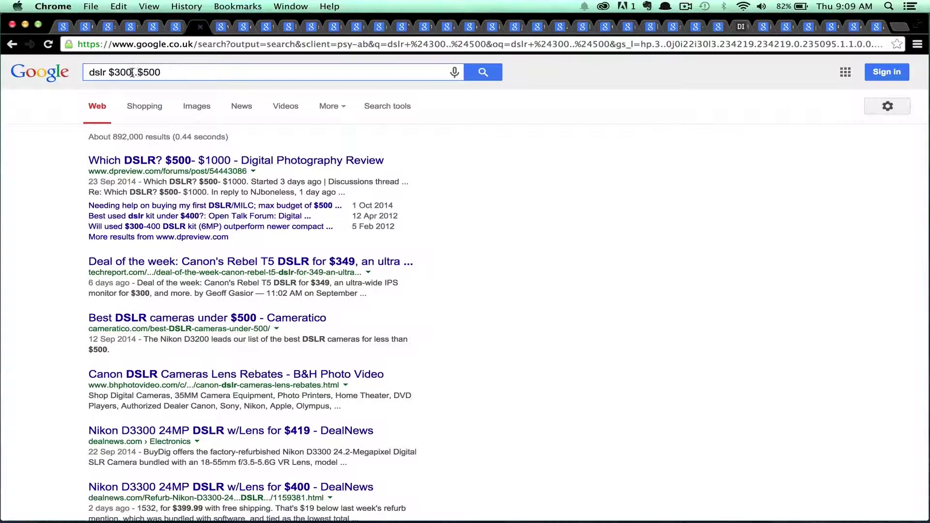
click(174, 71)
Show the open "world cup location 2014 or 2022" search, highlight the "or" operator and second year, and look through the results.
click(215, 28)
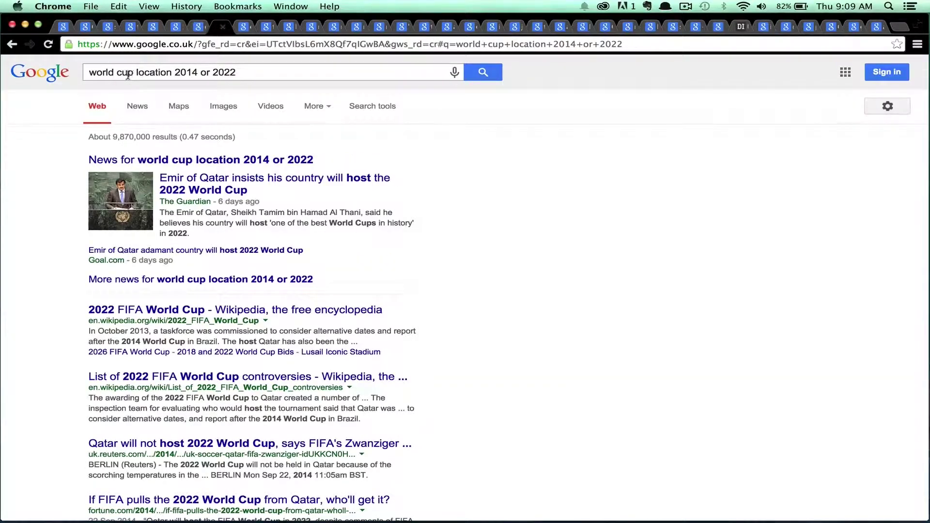
click(200, 72)
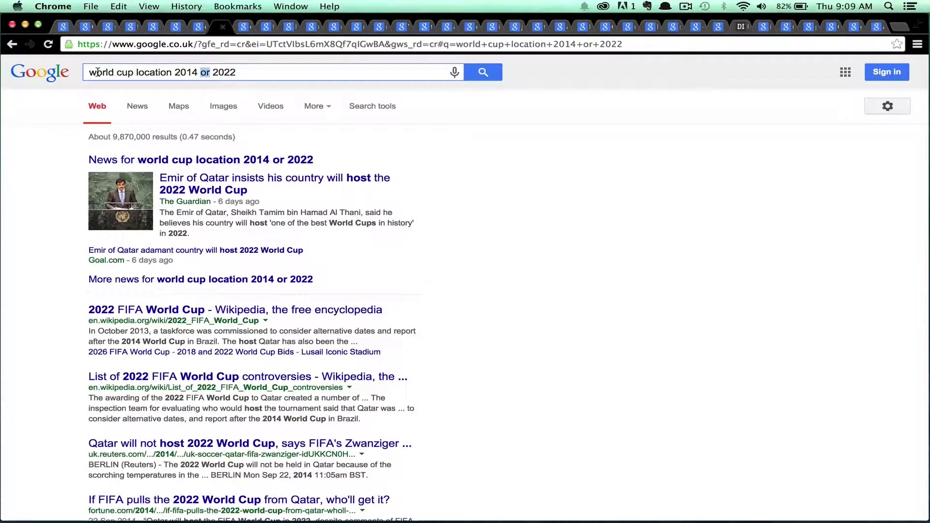
click(24, 315)
scroll(24, 314, down, 3)
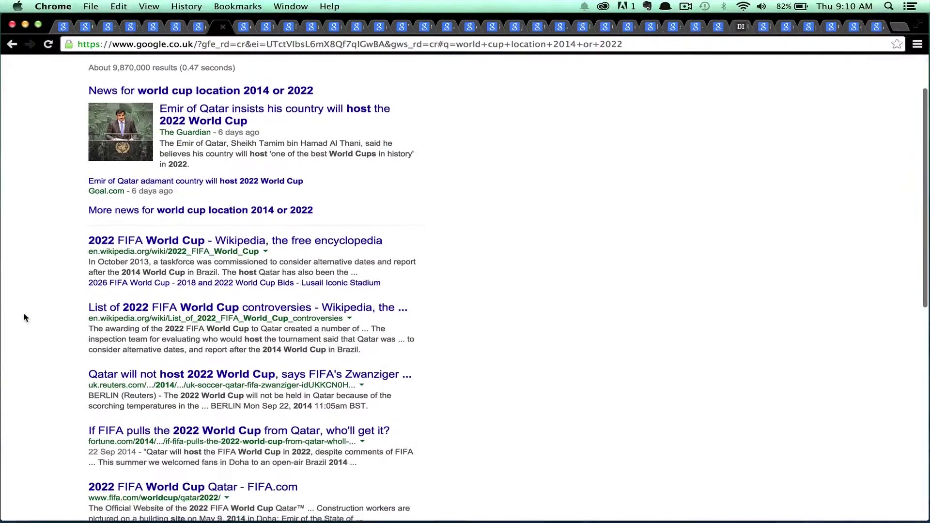
scroll(23, 313, up, 3)
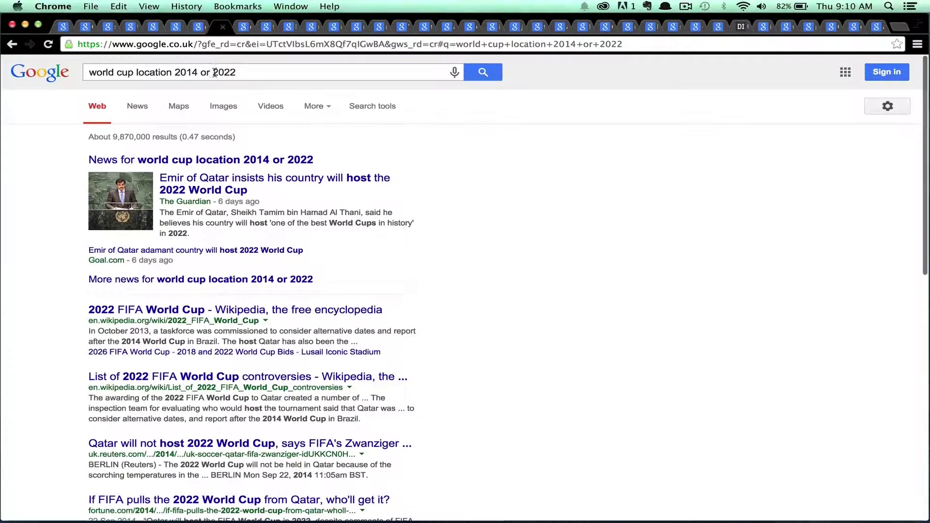
drag(212, 73, 245, 71)
double_click(205, 72)
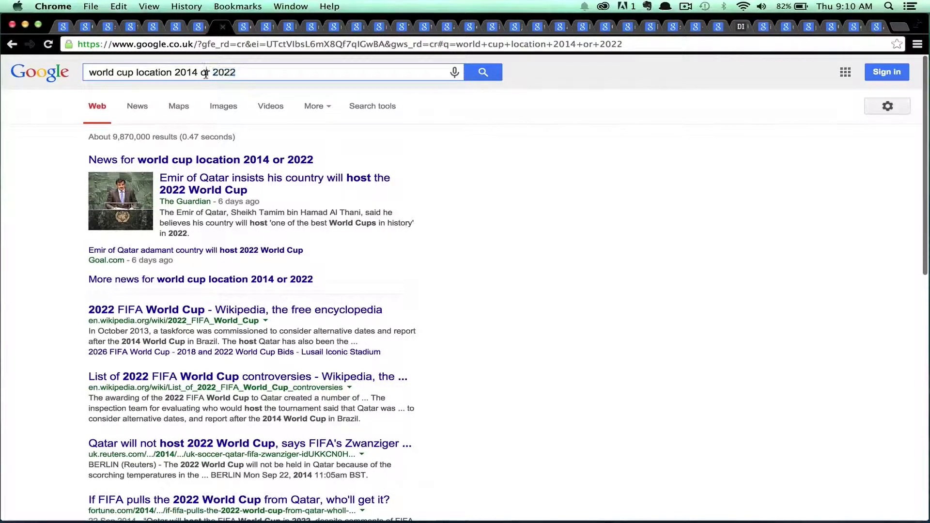
View the open "compare bacon with tofu" search and look over its nutrition comparison and results.
click(242, 32)
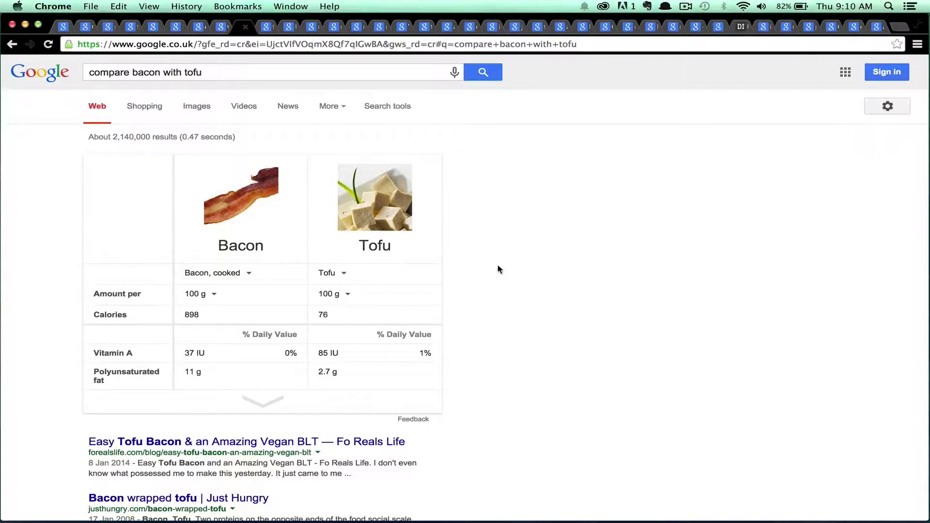
scroll(499, 267, down, 3)
scroll(499, 267, up, 3)
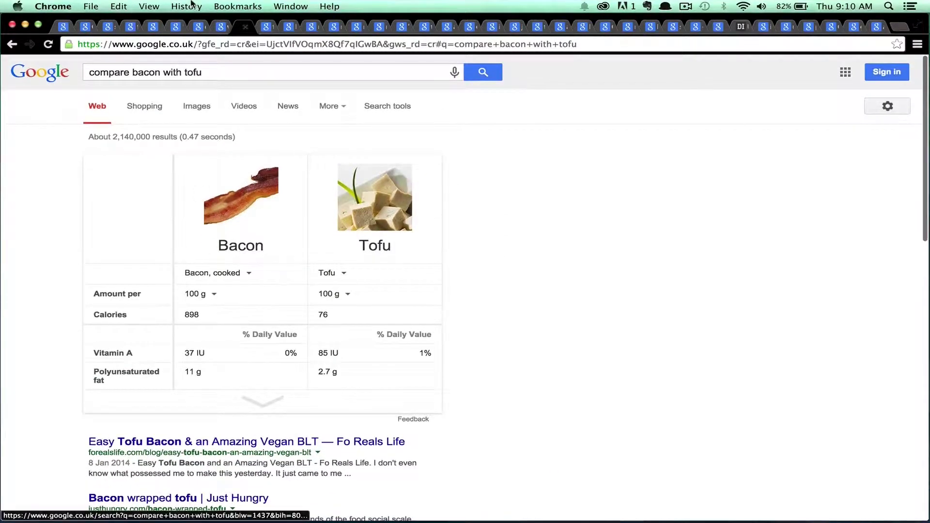
Show the open fish and chips search by postcode, highlight the food term and the postcode, and review the local listings.
click(264, 29)
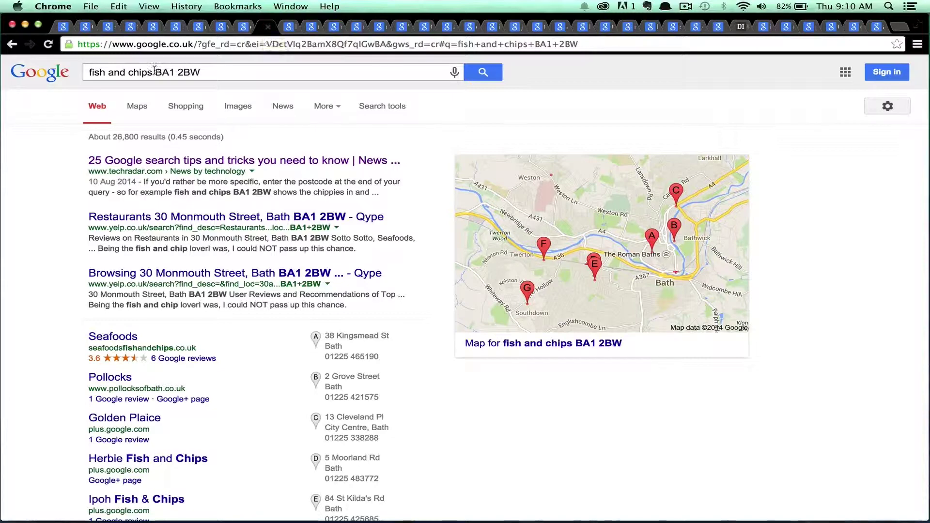
drag(154, 71, 59, 73)
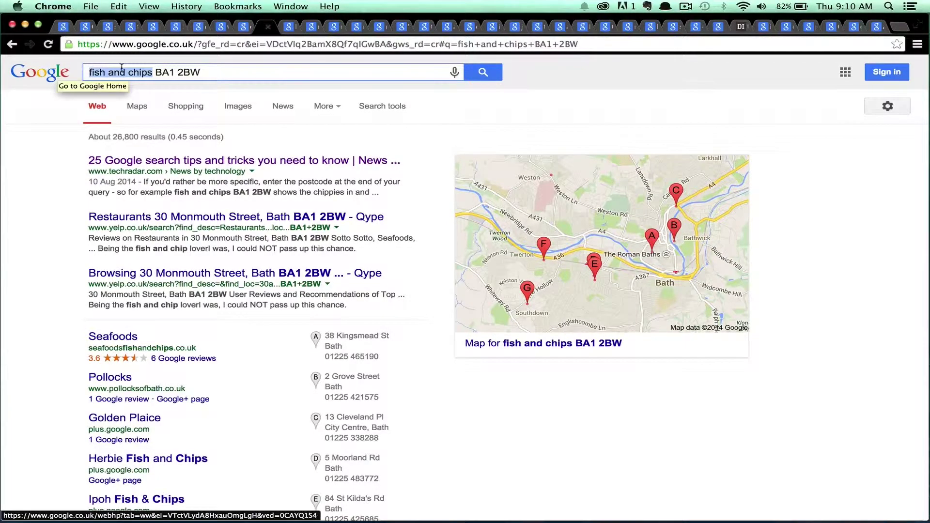
drag(155, 72, 235, 71)
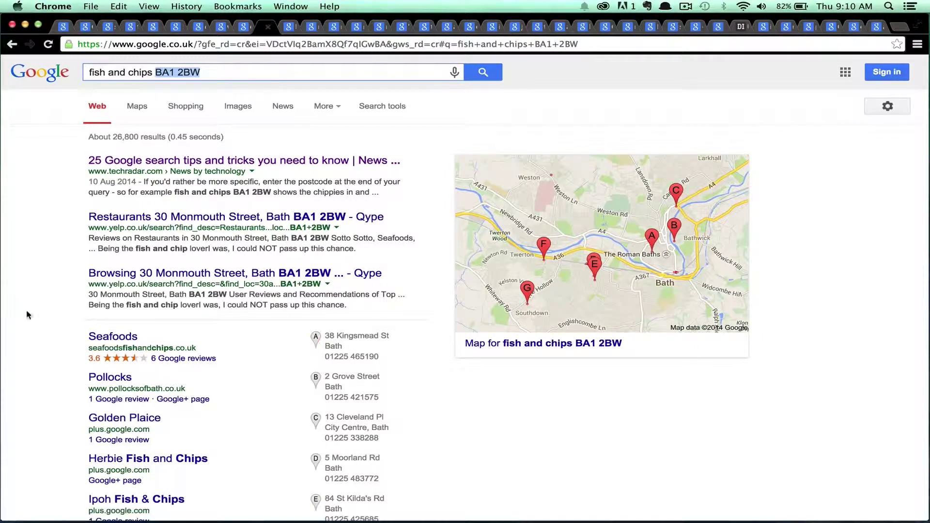
scroll(55, 346, down, 5)
scroll(55, 347, up, 6)
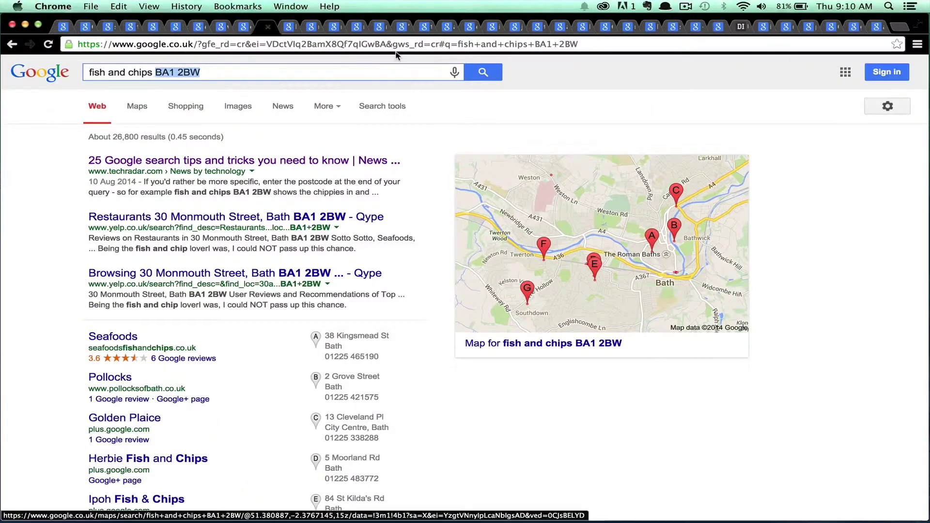
Show the open "books by ray bradbury" search, highlight the query, and browse further along the row of book covers.
click(286, 28)
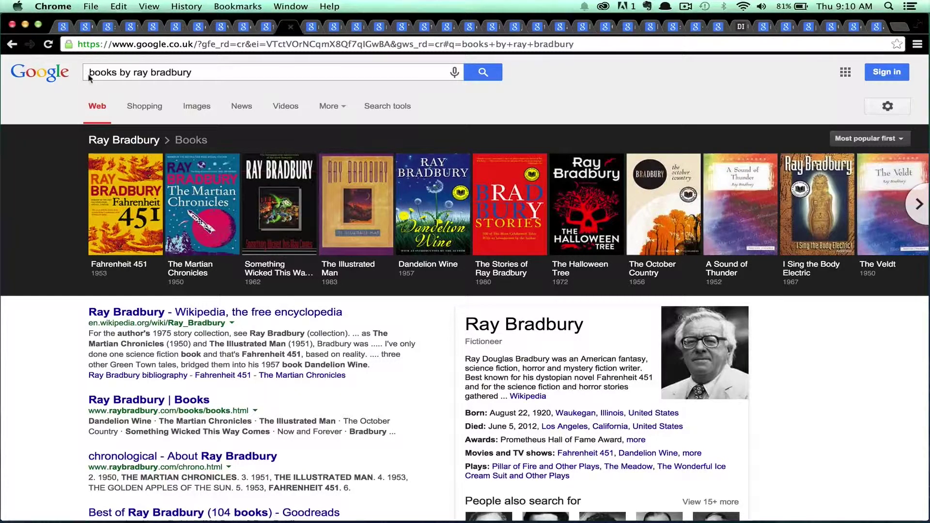
drag(89, 73, 219, 71)
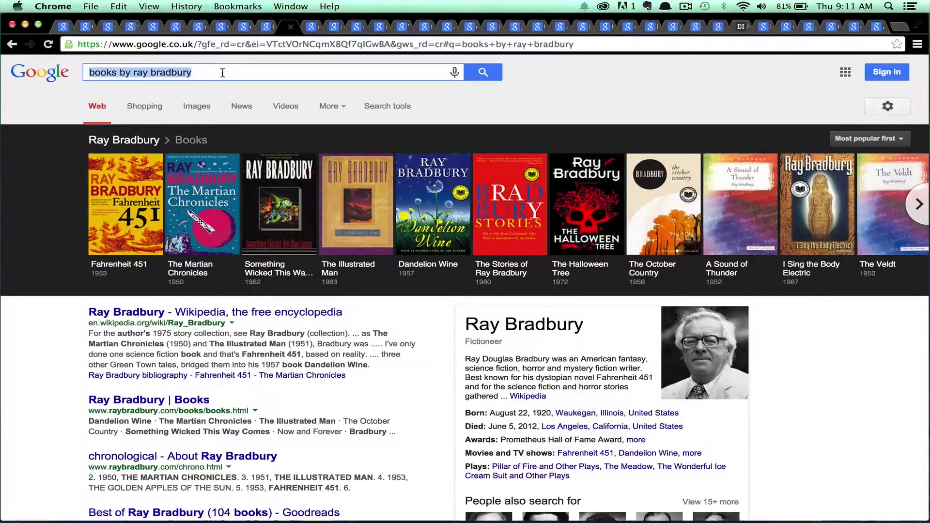
click(222, 73)
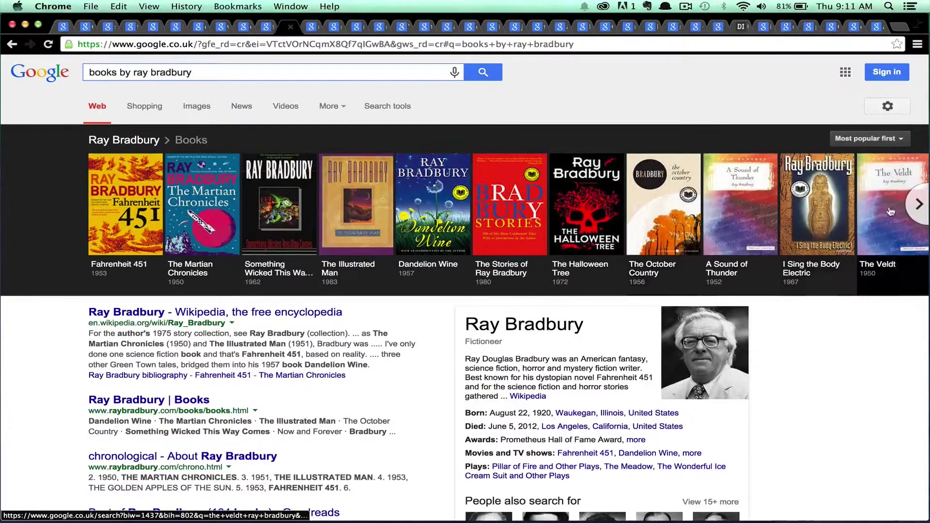
click(911, 208)
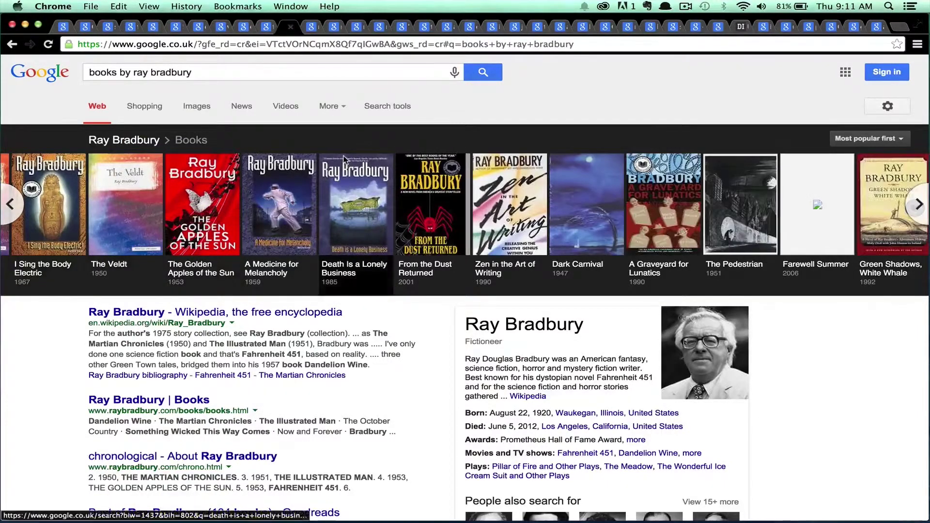
Show the open "movie times glasgow or movies <zipcode>" search and highlight its city and zip code query forms.
click(307, 28)
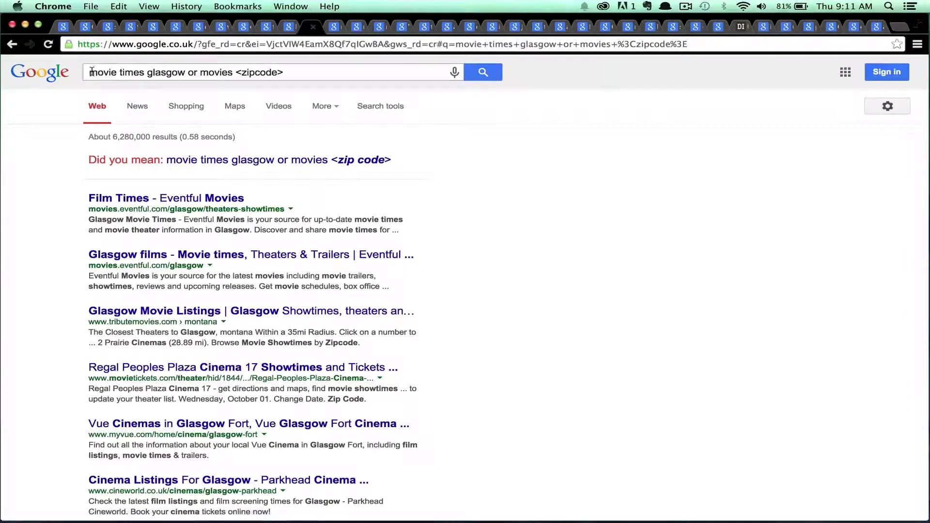
drag(90, 71, 183, 71)
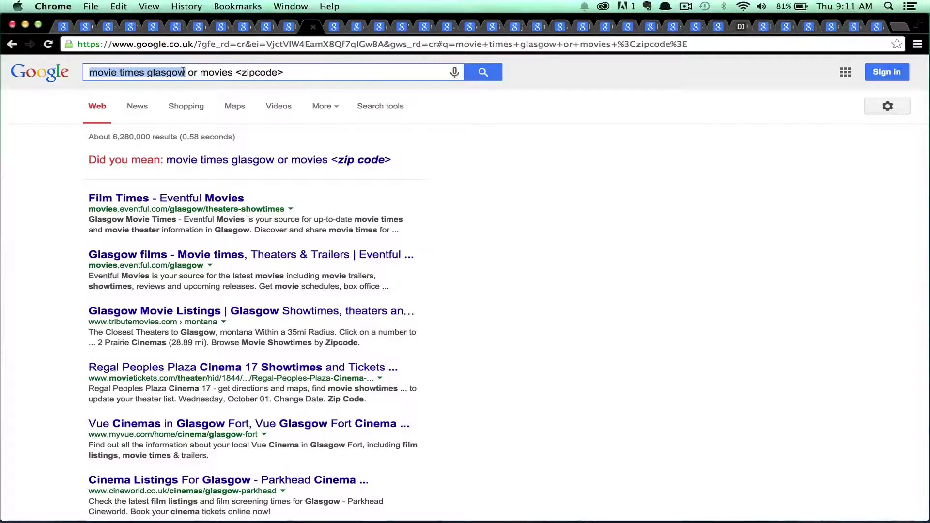
drag(199, 71, 293, 72)
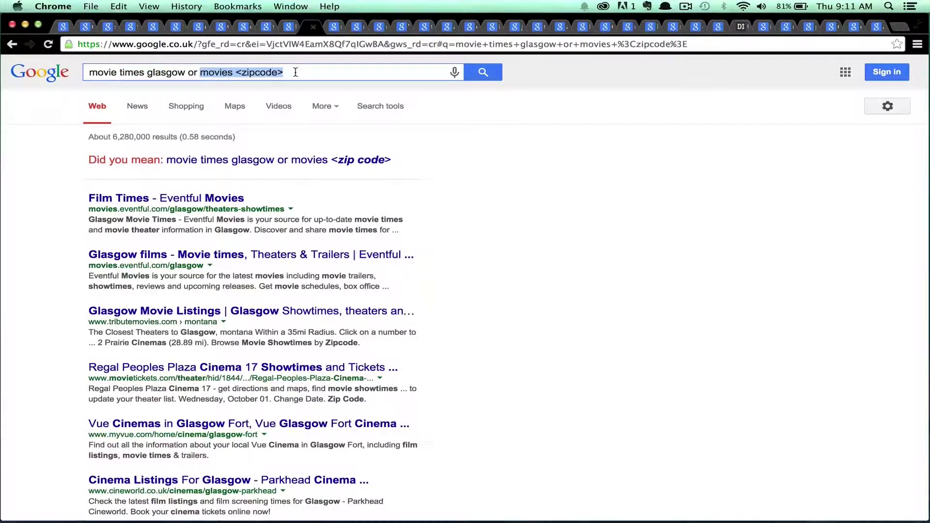
Show the open "mind blow" search and switch its results to images.
click(295, 72)
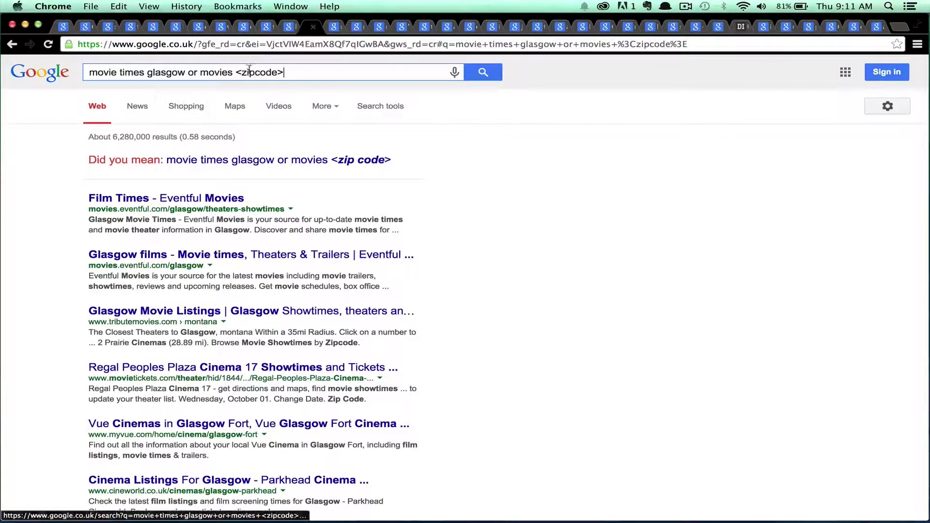
click(332, 27)
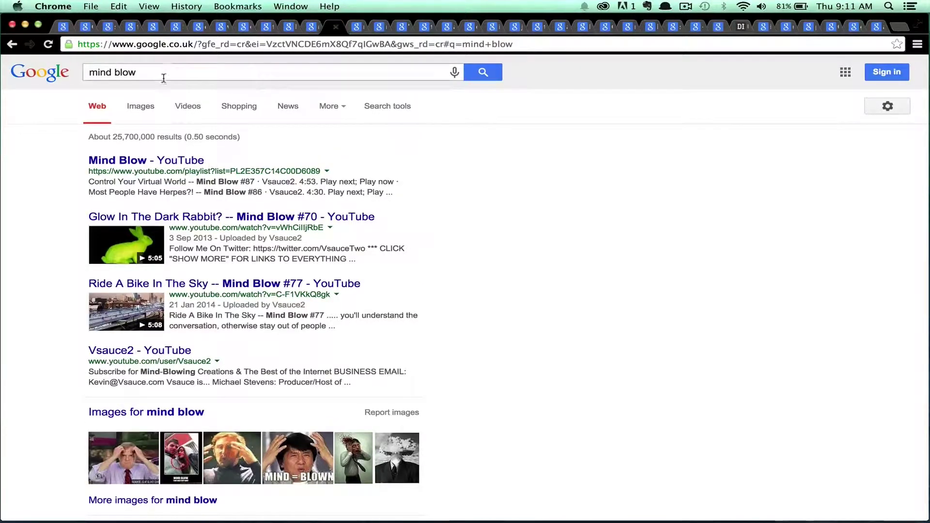
click(150, 109)
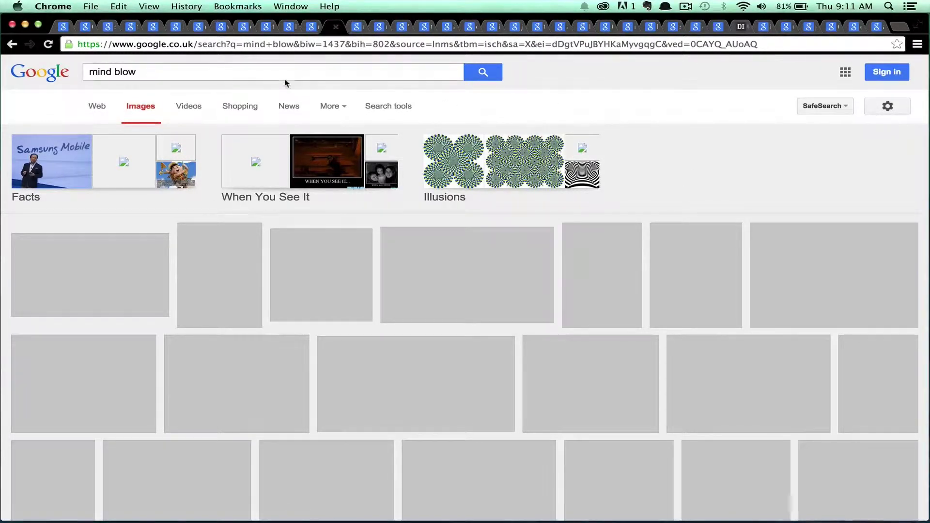
In the open "rose &imgtype=face" image search, cut "&imgtype=face" from the query and search images for just "rose".
click(356, 27)
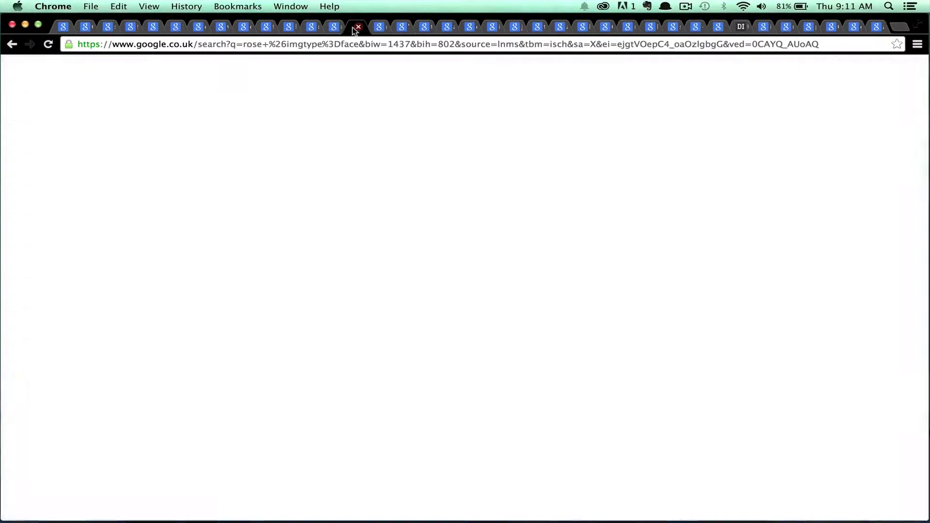
drag(113, 72, 206, 75)
key(super+x)
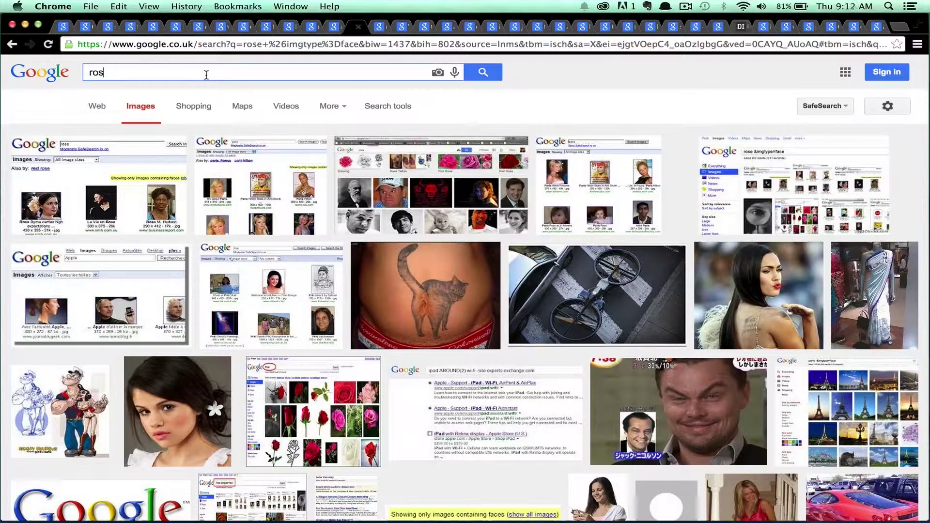
key(Return)
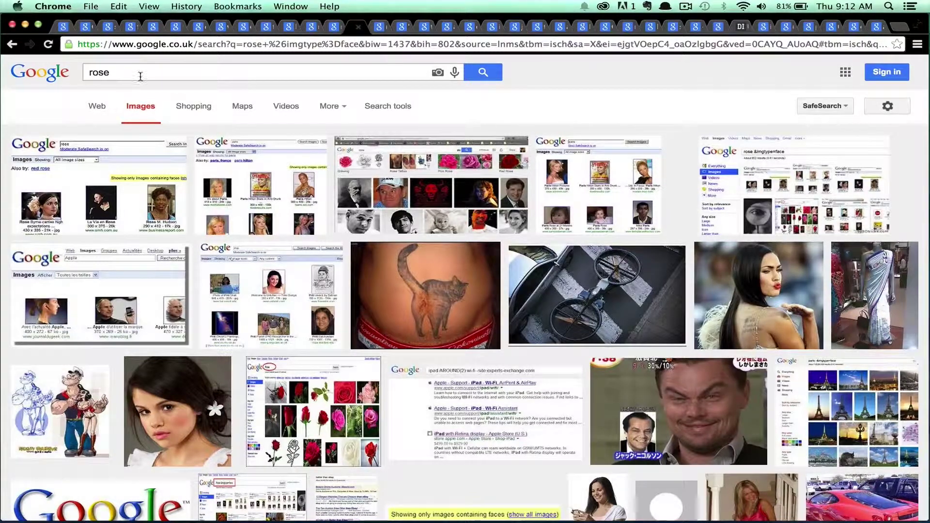
key(Return)
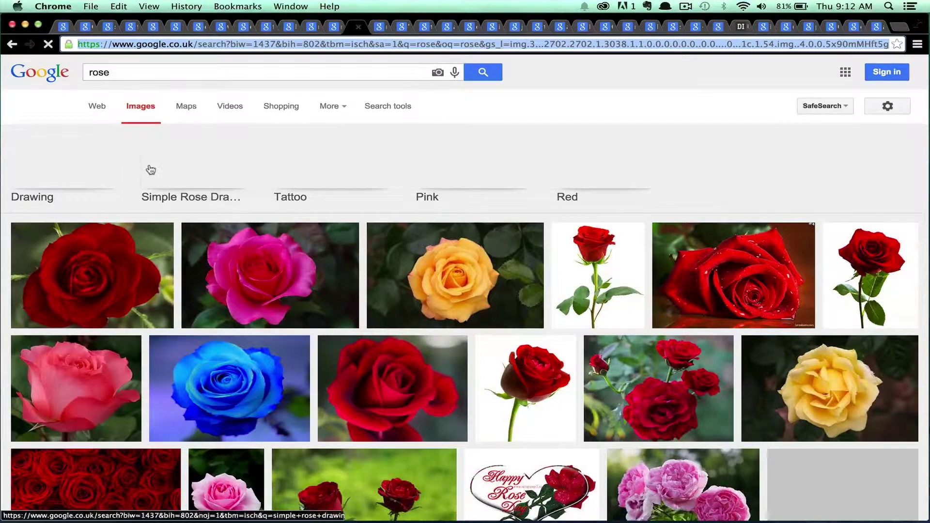
Append the cut "&imgtype=face" parameter to the end of the rose results' web address, highlight it, and load the page.
key(Right)
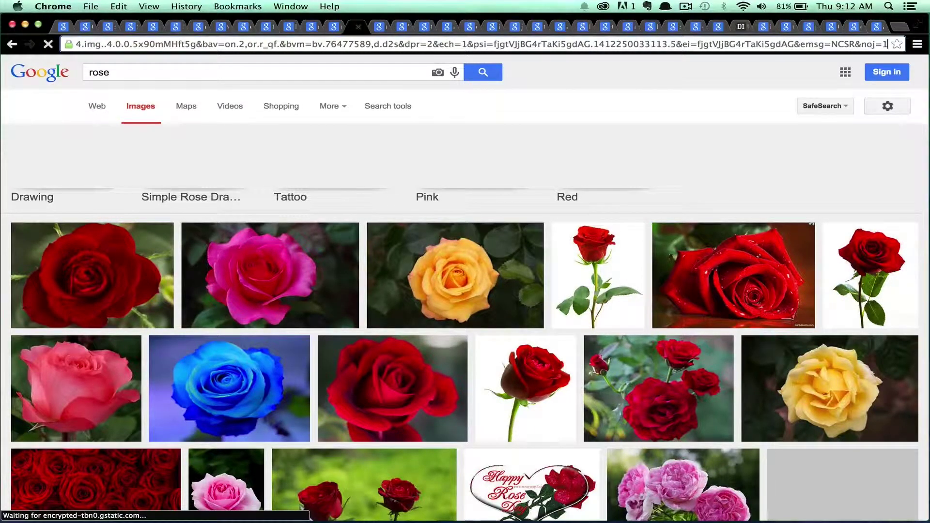
key(super+v)
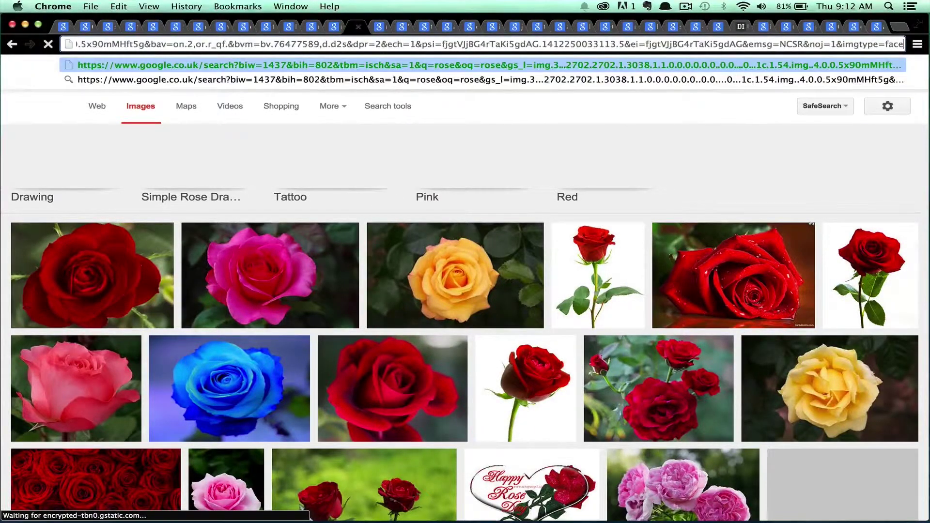
key(Left)
key(Left)
key(Left)
key(Left)
key(Left)
key(shift+End)
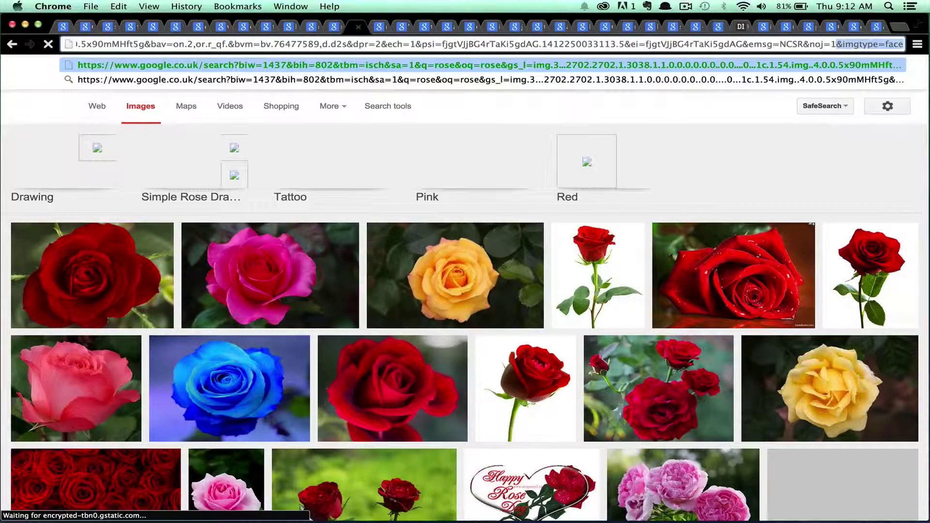
key(Right)
key(Return)
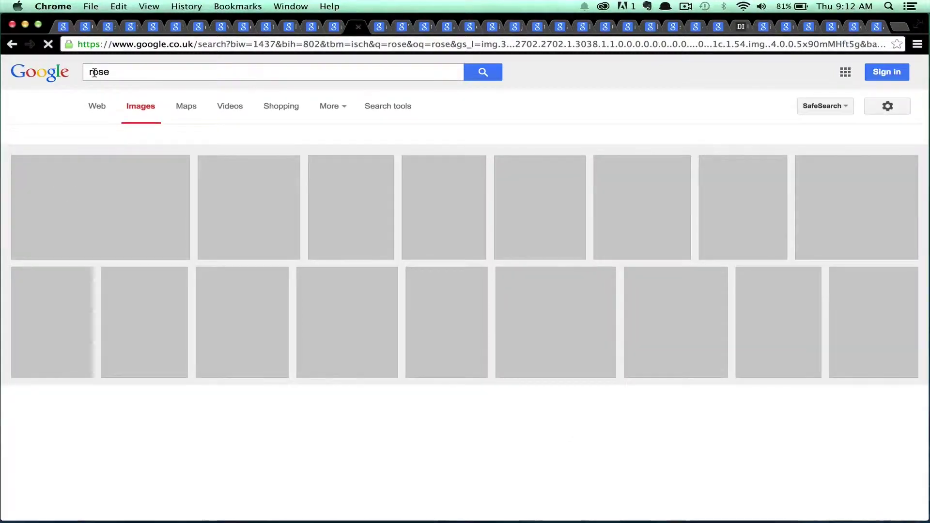
Highlight the query word "rose" and look through the face-filtered image results.
double_click(96, 72)
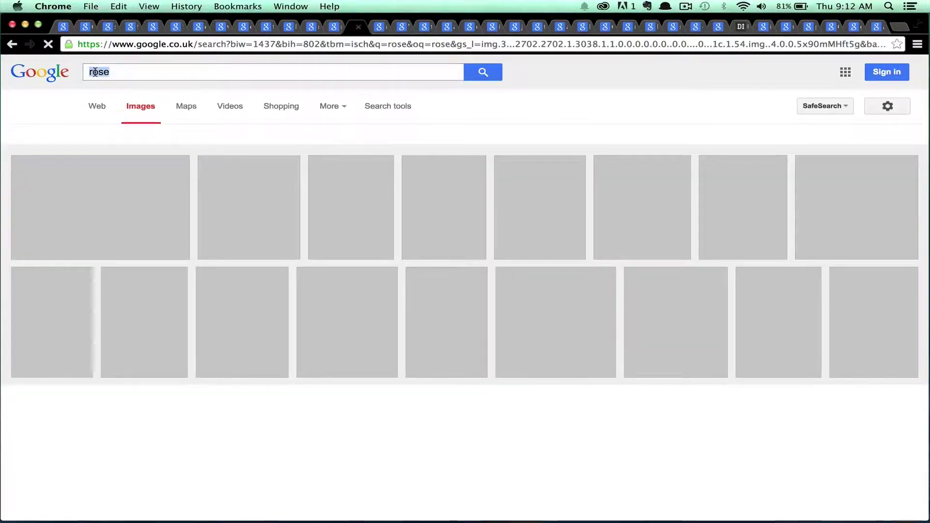
click(151, 69)
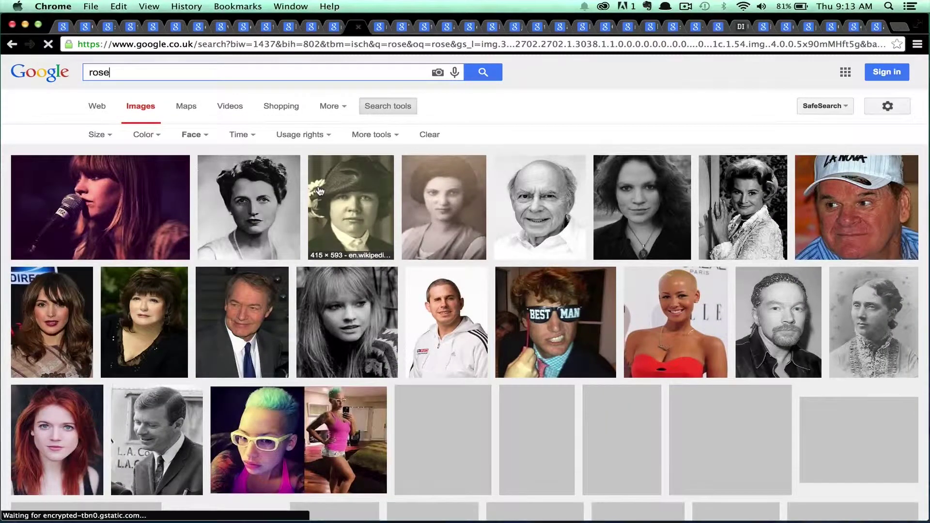
scroll(403, 237, down, 6)
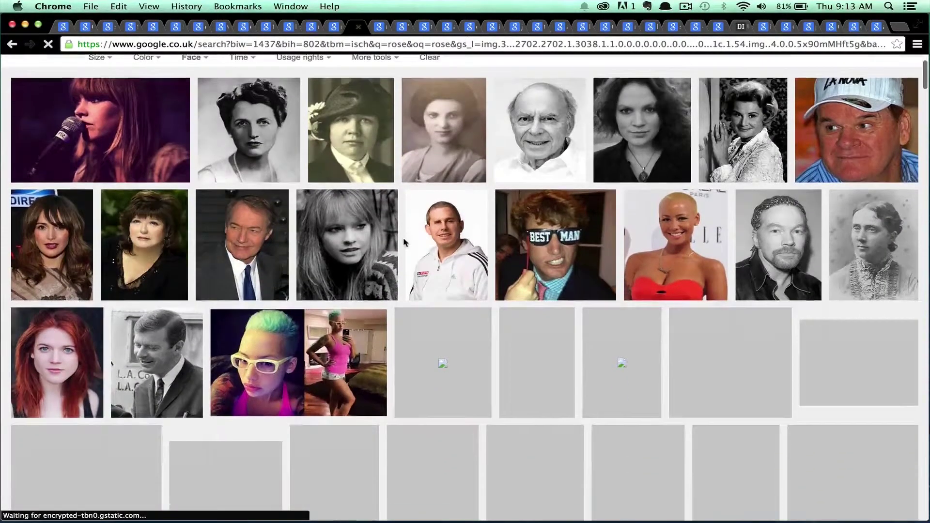
scroll(405, 242, up, 6)
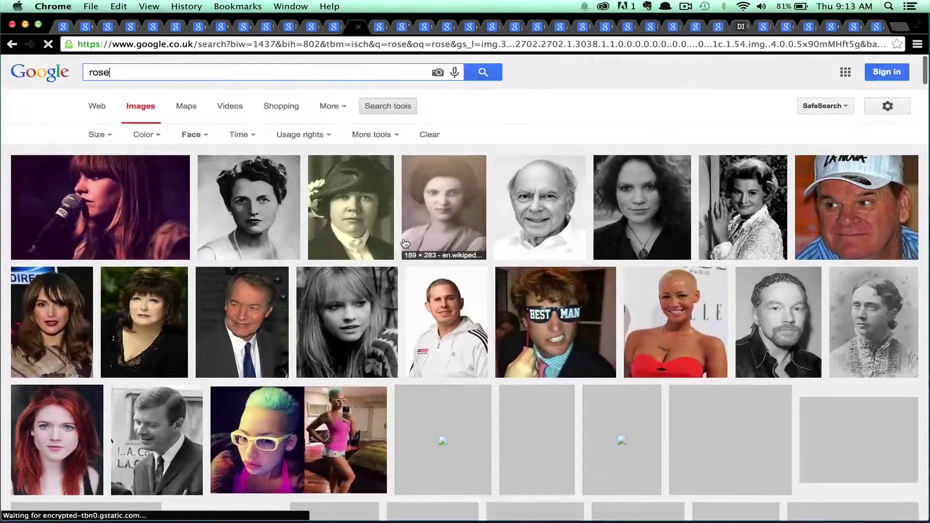
Add "&imgtype=face" after "rose" in the search query, highlight the added parameter, and run the search.
key(super+v)
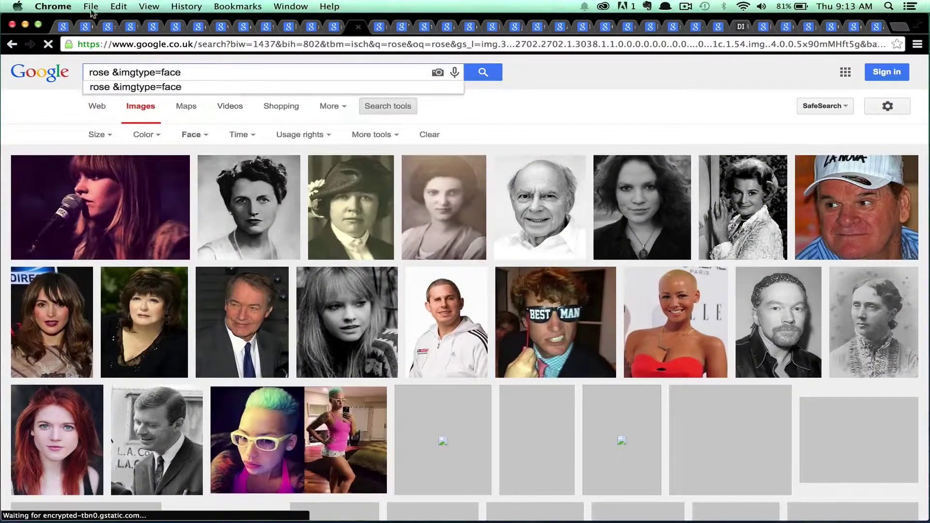
drag(111, 73, 199, 72)
click(199, 71)
key(Return)
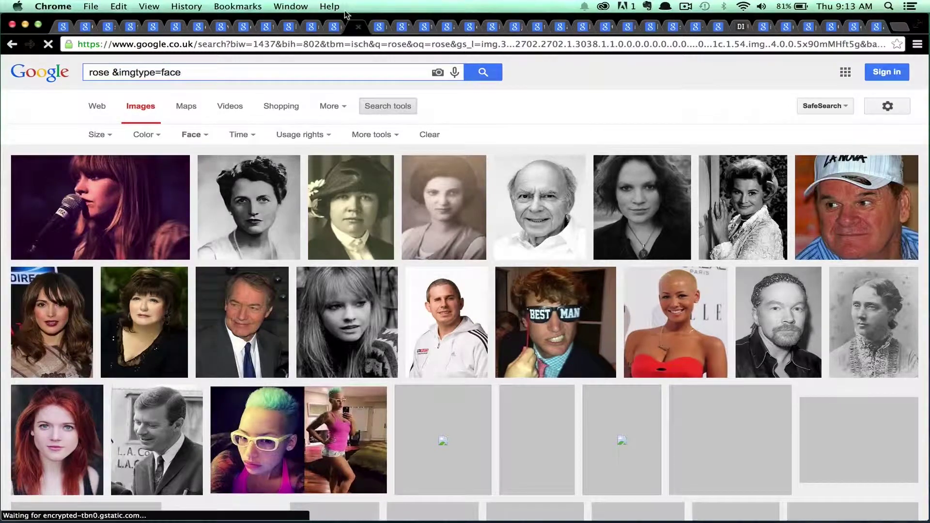
Show the open "reverse image search" search as images, view the Search by image options, and close them.
click(375, 27)
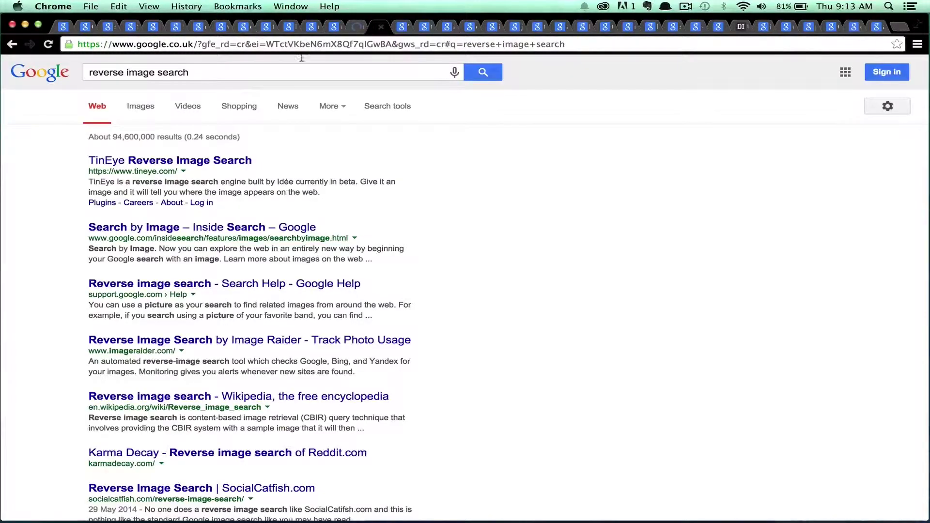
click(134, 109)
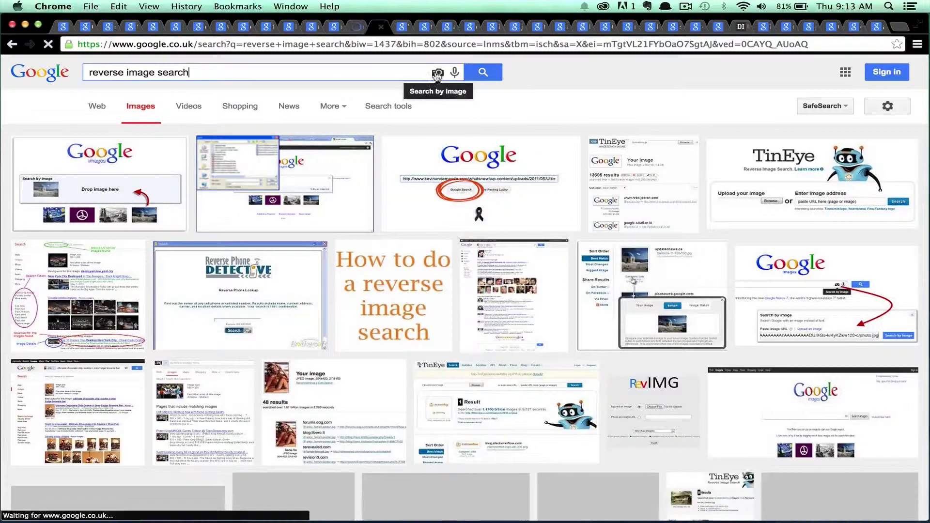
click(438, 72)
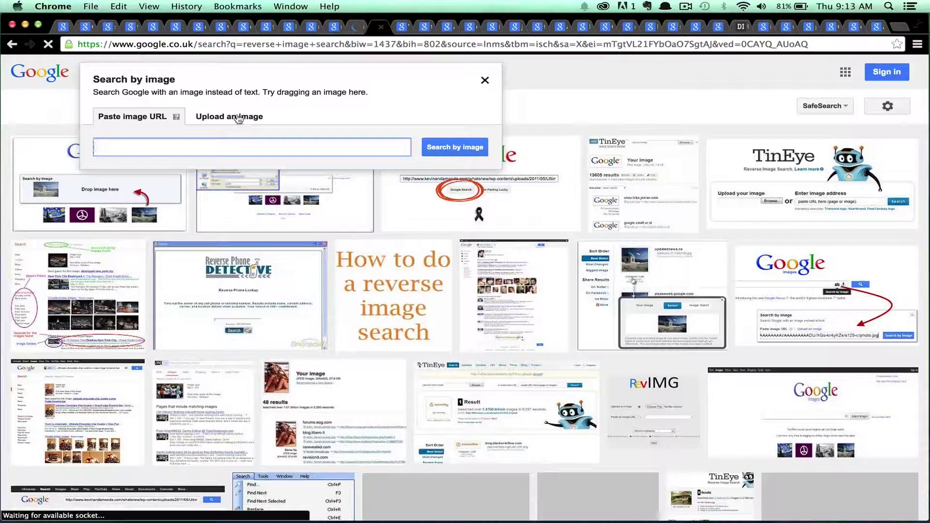
click(485, 80)
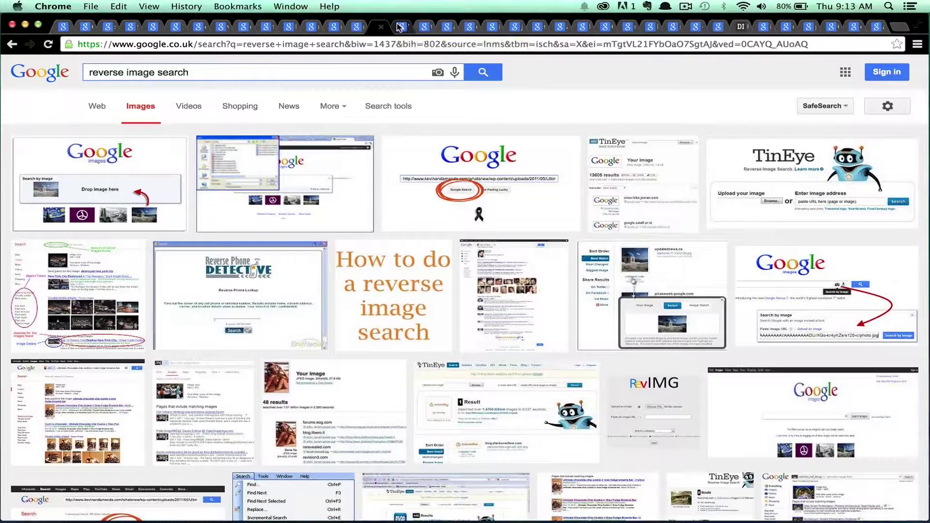
Show the open quoted search "to be or not to be" and highlight the exact phrase between the quotation marks.
click(398, 27)
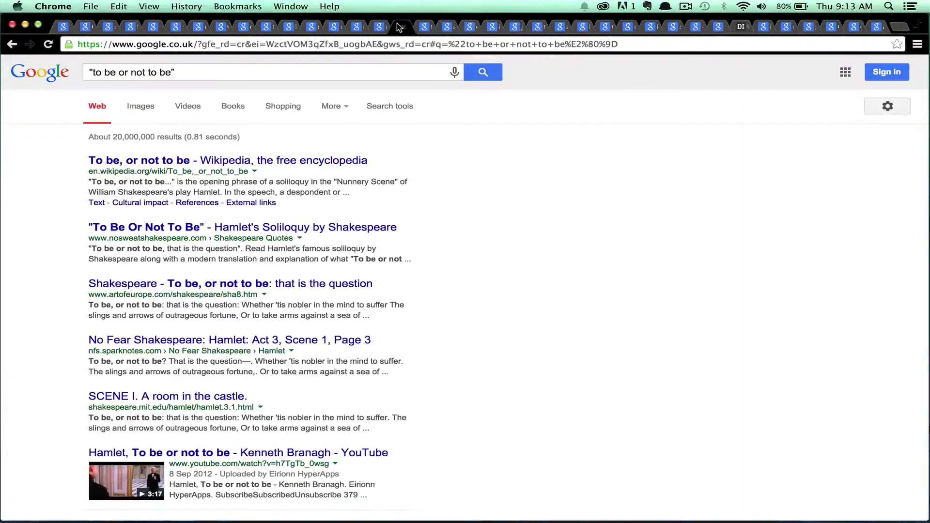
triple_click(263, 77)
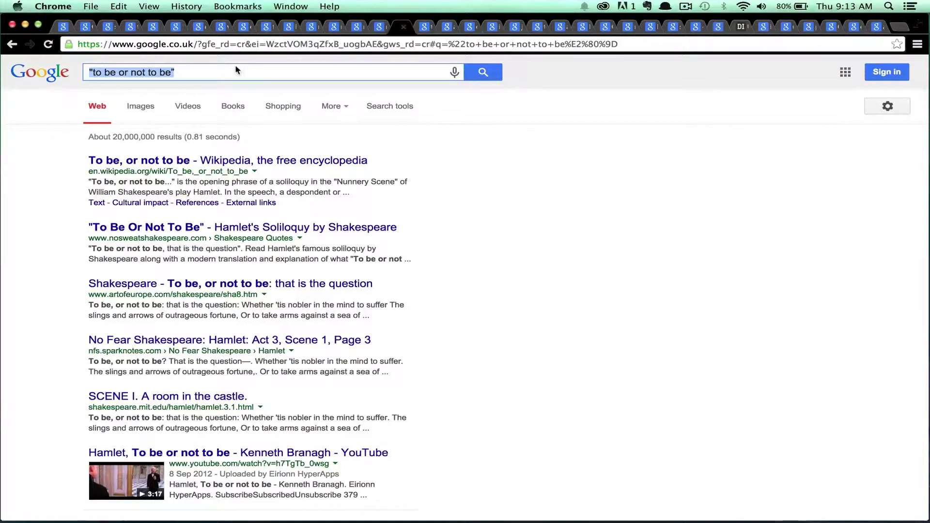
click(94, 73)
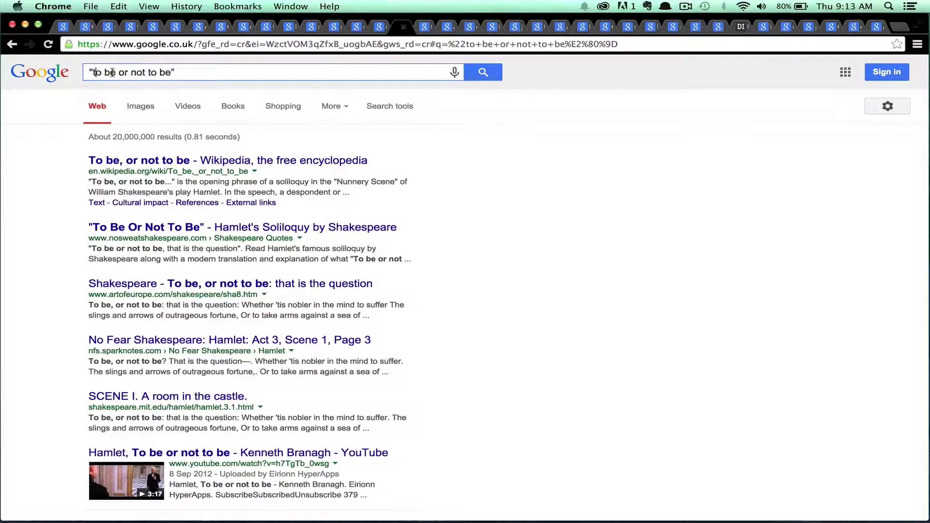
drag(95, 72, 181, 78)
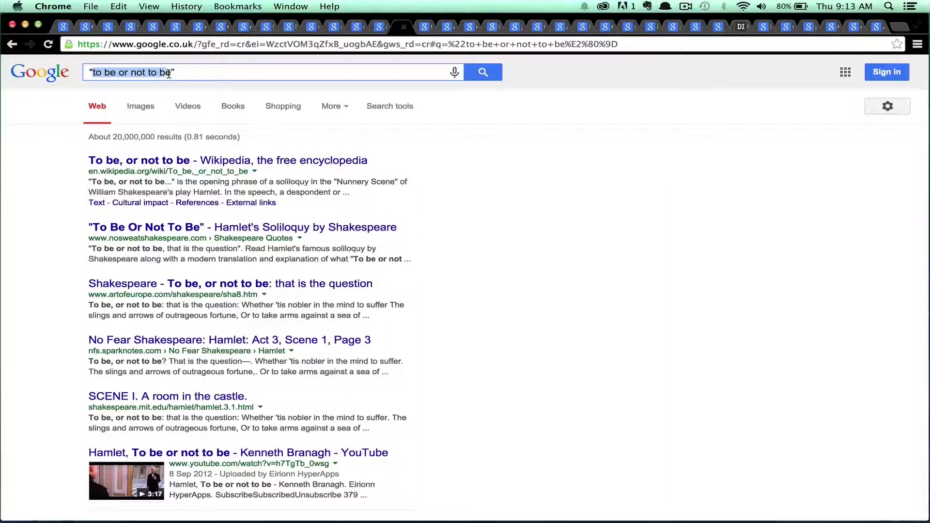
click(169, 73)
drag(171, 73, 93, 73)
click(184, 62)
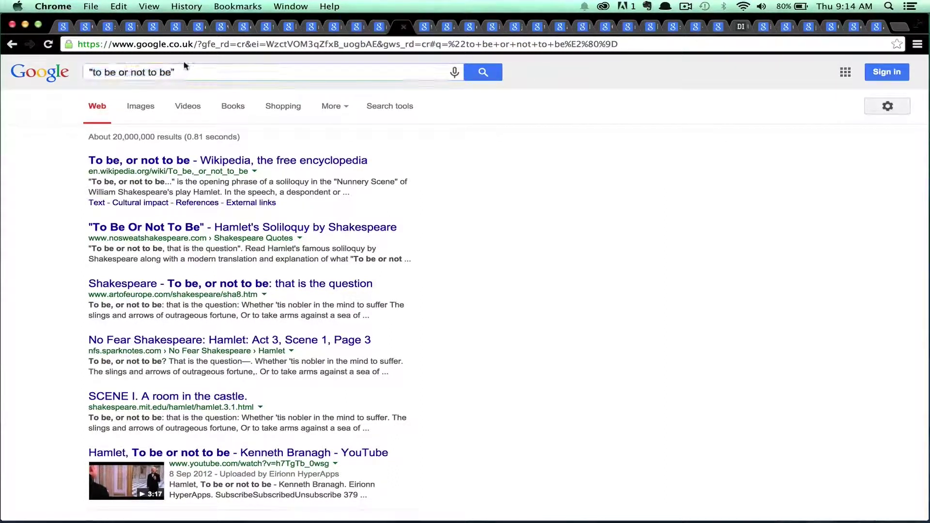
Show the open wildcard search "there is a * that never goes *" and the "absorption -chemistry" search, highlighting the latter's term and exclusion.
click(421, 28)
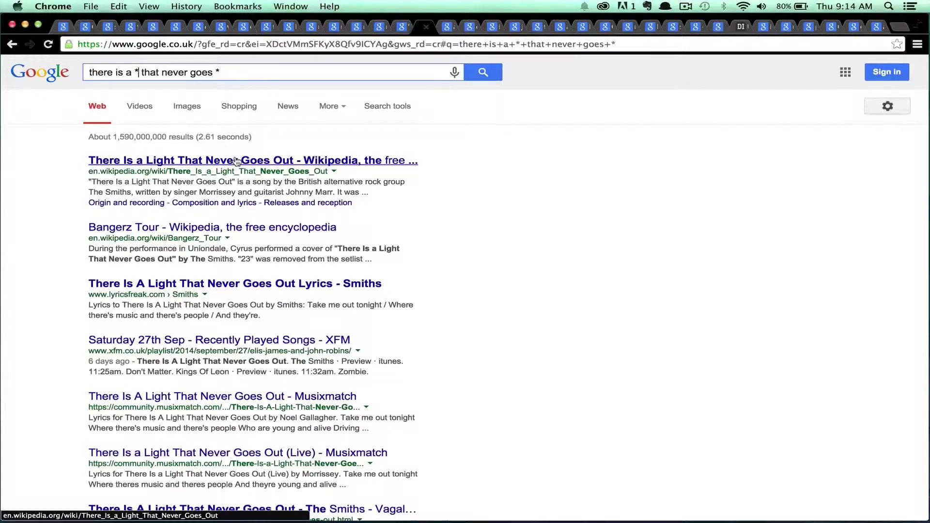
click(446, 28)
click(204, 71)
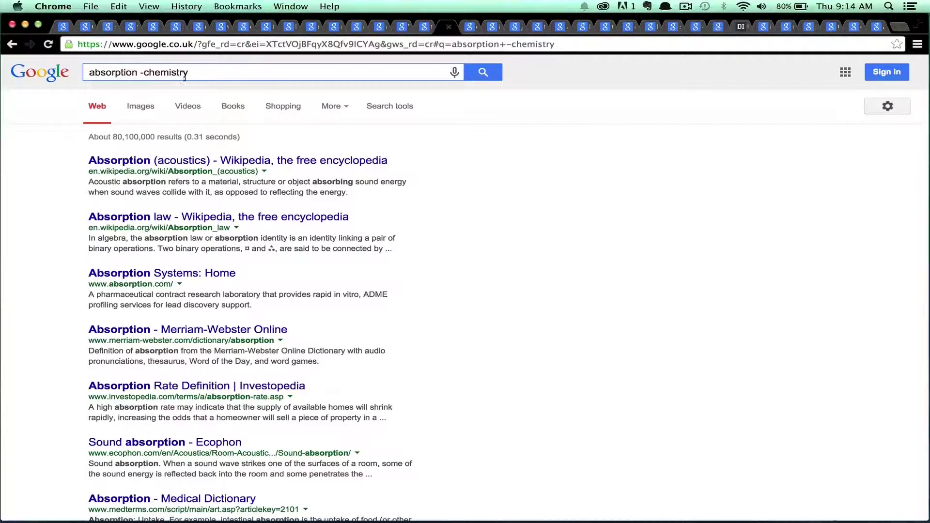
double_click(103, 72)
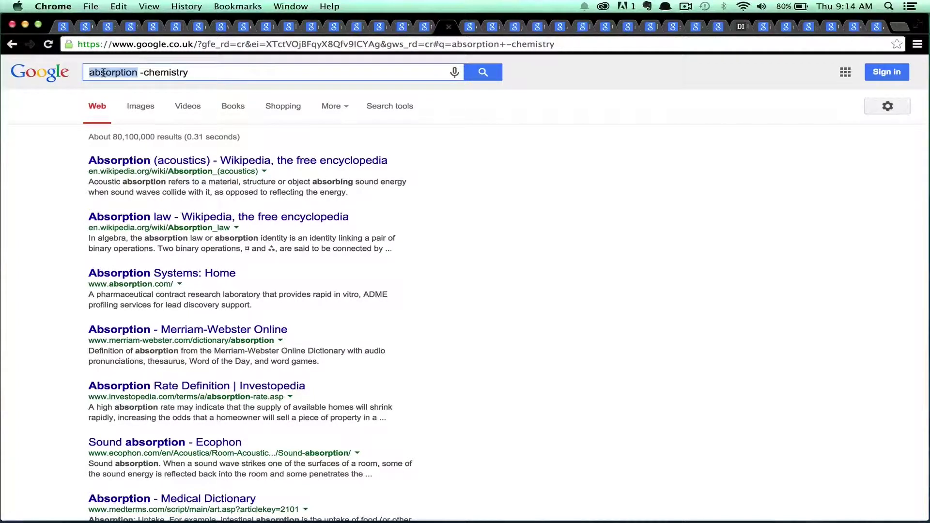
click(217, 70)
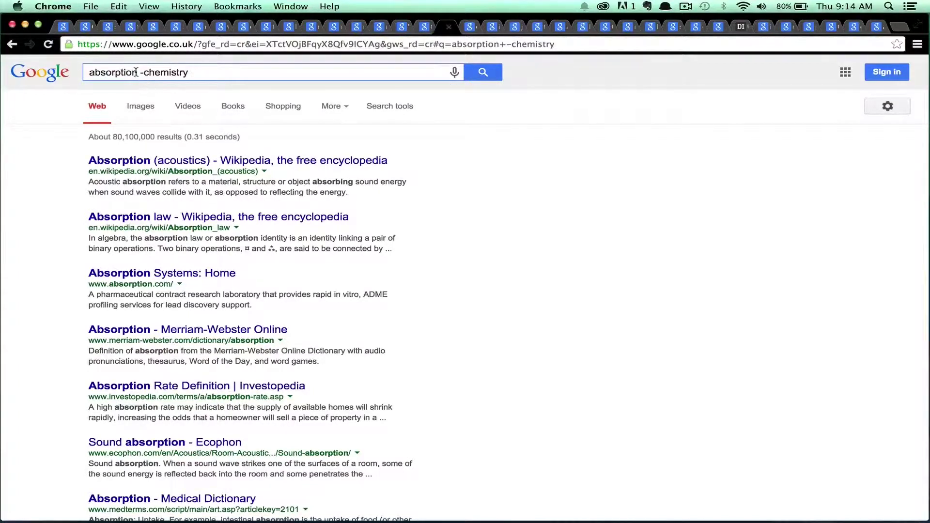
drag(139, 74, 208, 71)
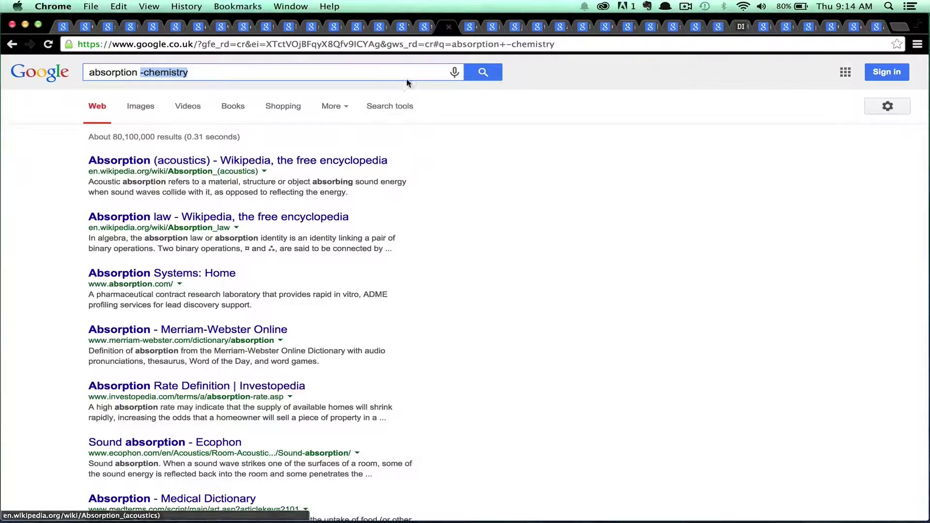
Show the open "chocolate cake recipe -nuts" search and highlight its excluded term "-nuts".
click(469, 26)
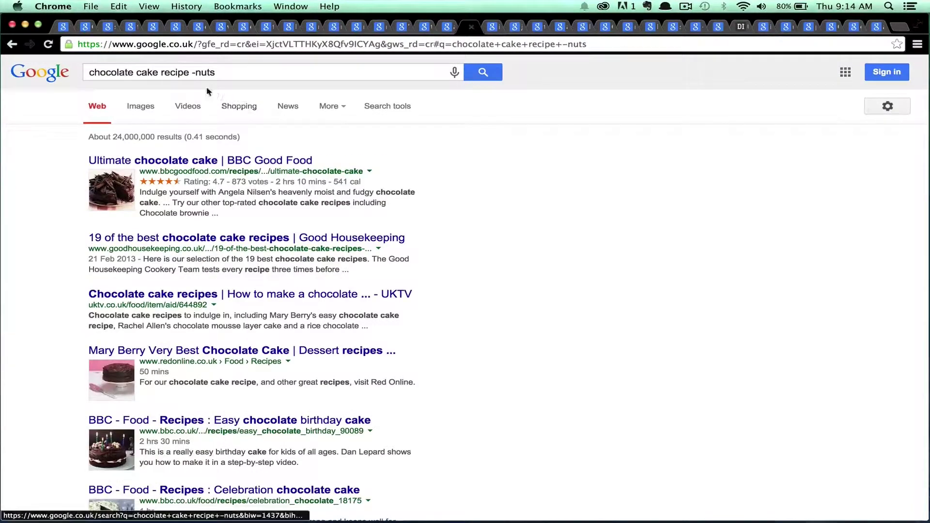
click(106, 72)
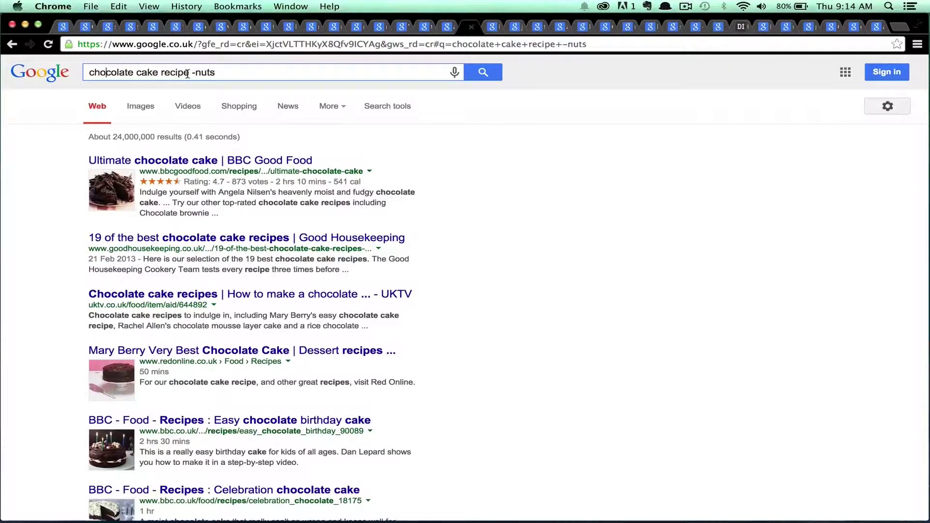
drag(191, 72, 217, 72)
click(246, 71)
Show the open "inception -movie" search, highlight its term and the exclusion "-movie", and look through the results.
click(492, 26)
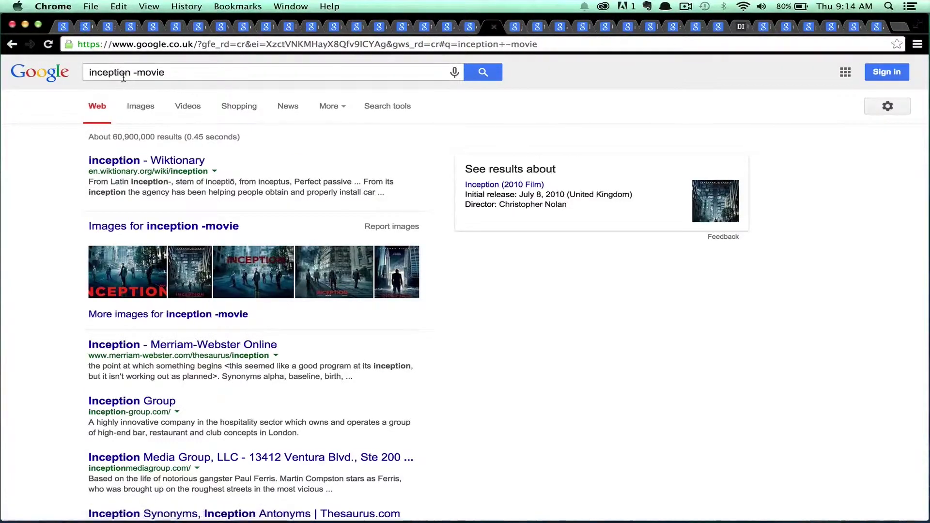
drag(131, 72, 72, 71)
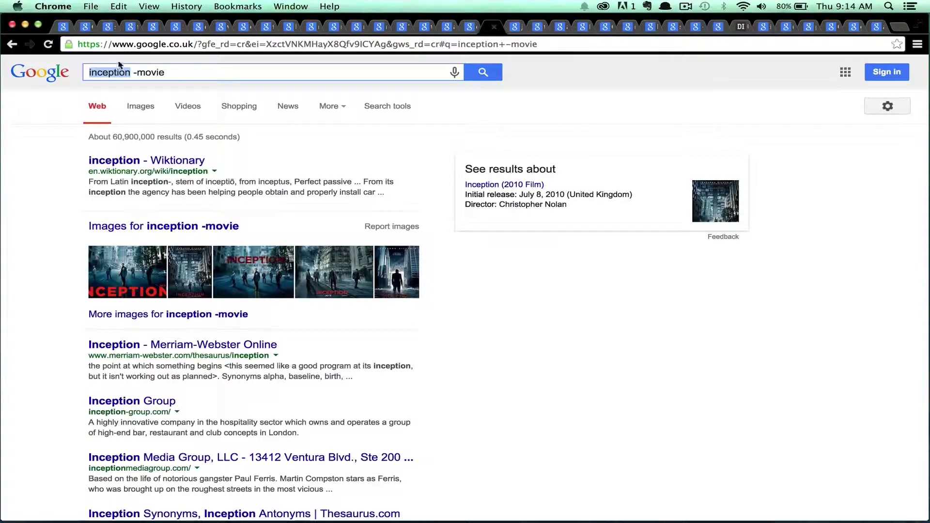
click(132, 72)
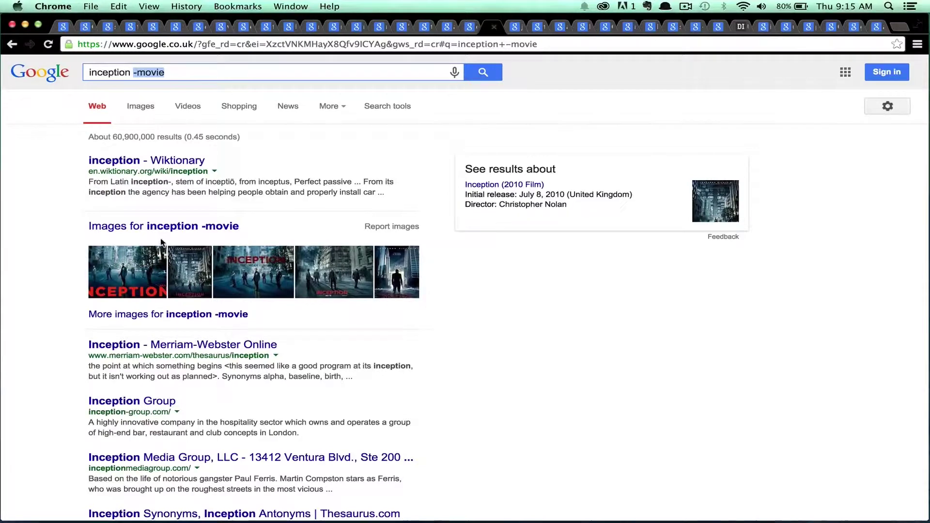
scroll(162, 245, down, 3)
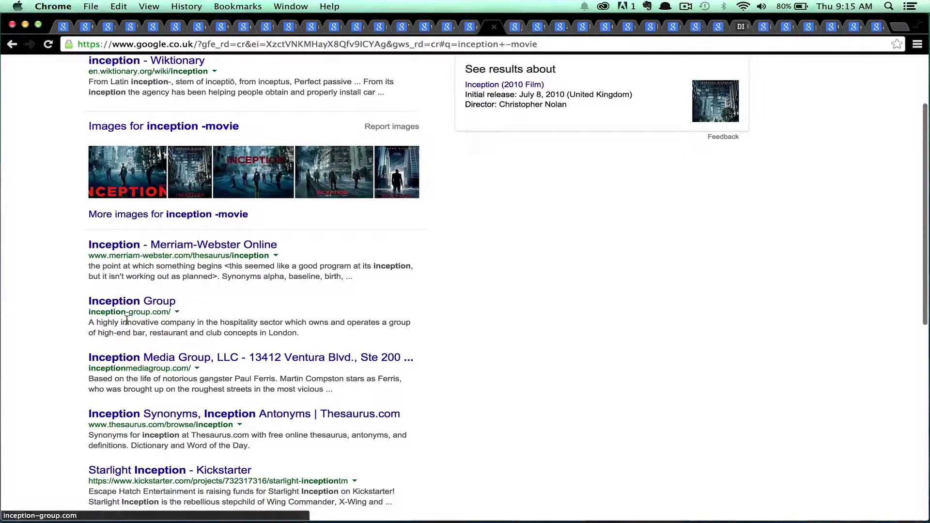
scroll(156, 339, down, 1)
scroll(157, 341, up, 2)
scroll(157, 339, up, 3)
drag(134, 72, 165, 72)
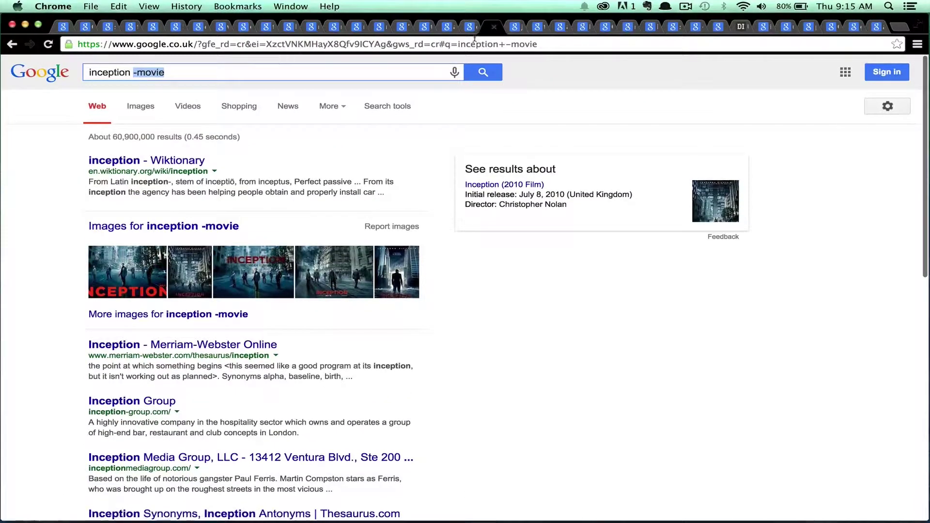
Show the open "john lennon intext:liverpool" search, highlight the "intext:liverpool" operator, and look through the results.
click(514, 27)
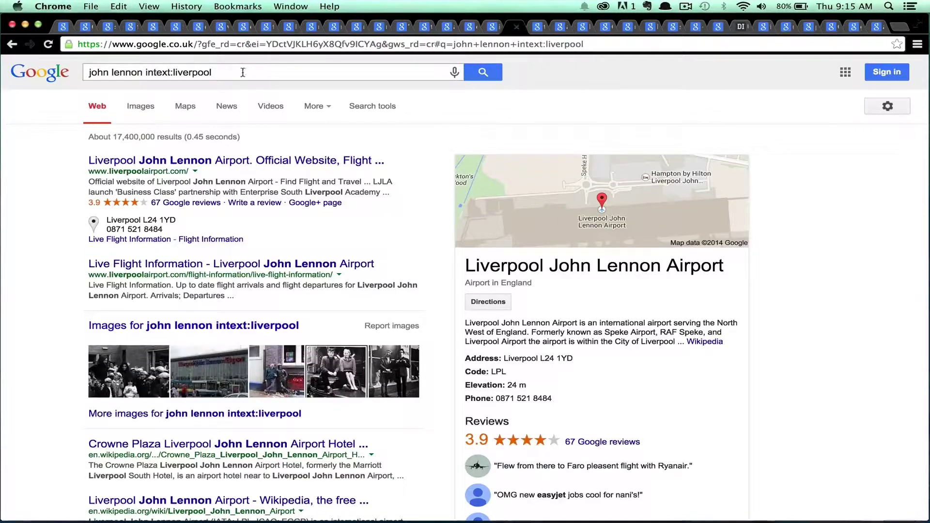
drag(231, 73, 90, 72)
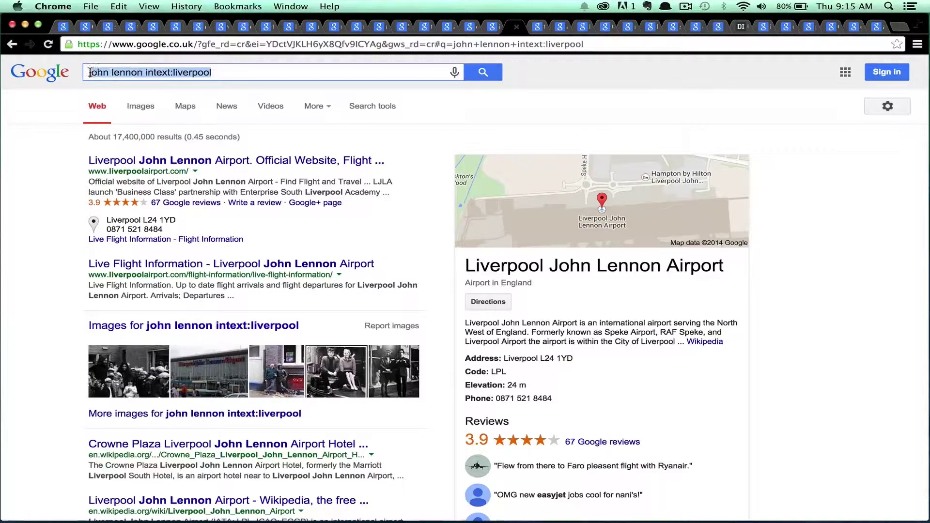
click(147, 72)
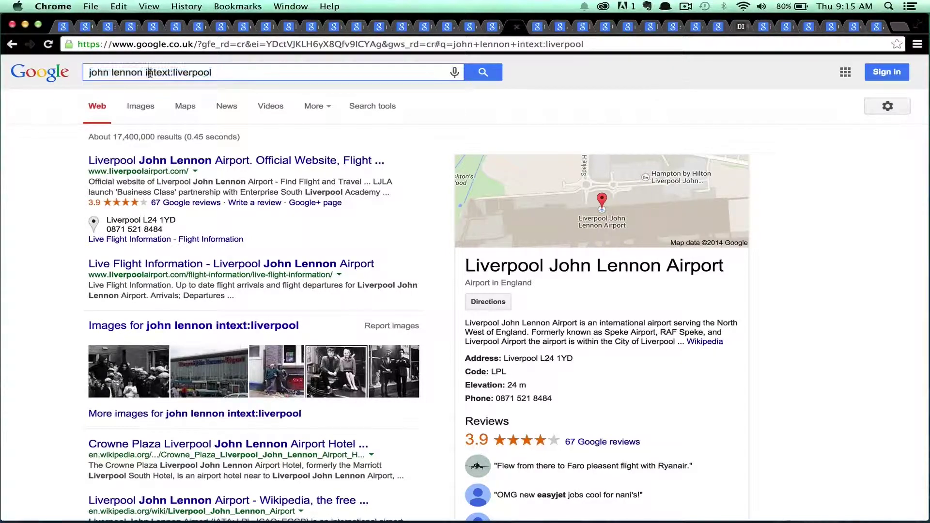
drag(146, 72, 266, 68)
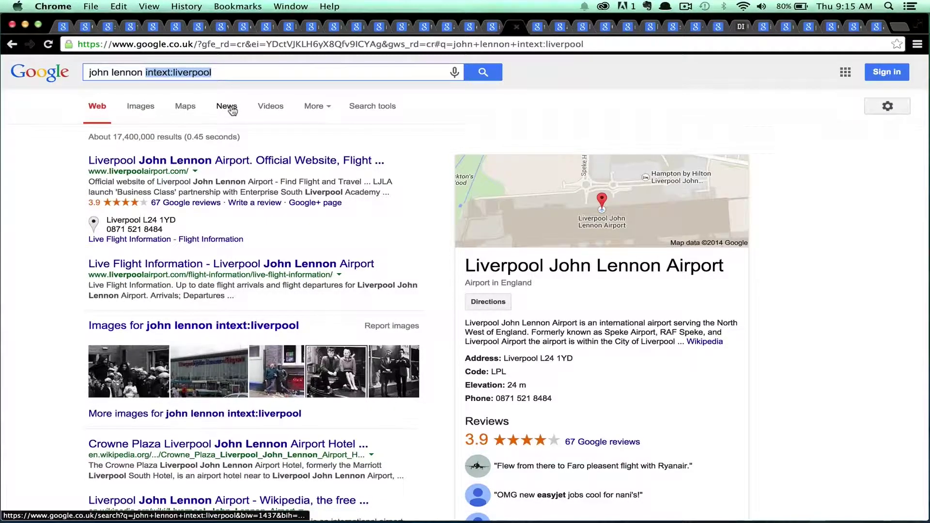
scroll(97, 222, down, 5)
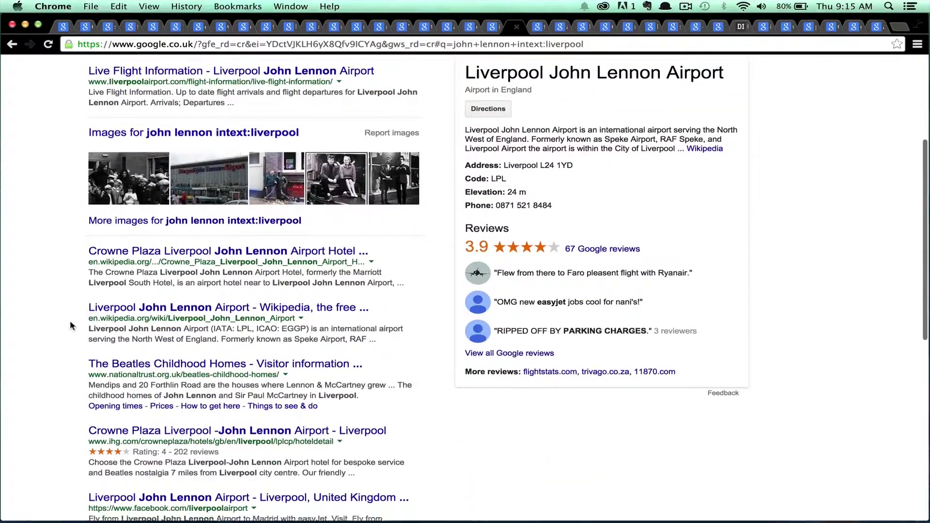
scroll(73, 322, down, 4)
scroll(73, 322, up, 10)
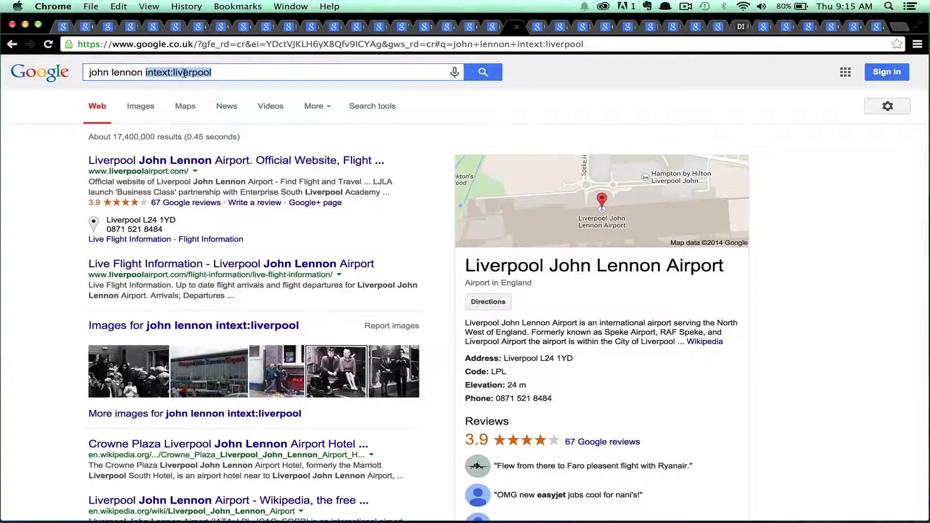
Show the open "technology in title:skeletonics" search, highlight "title:skeletonics", and look over the results.
click(537, 26)
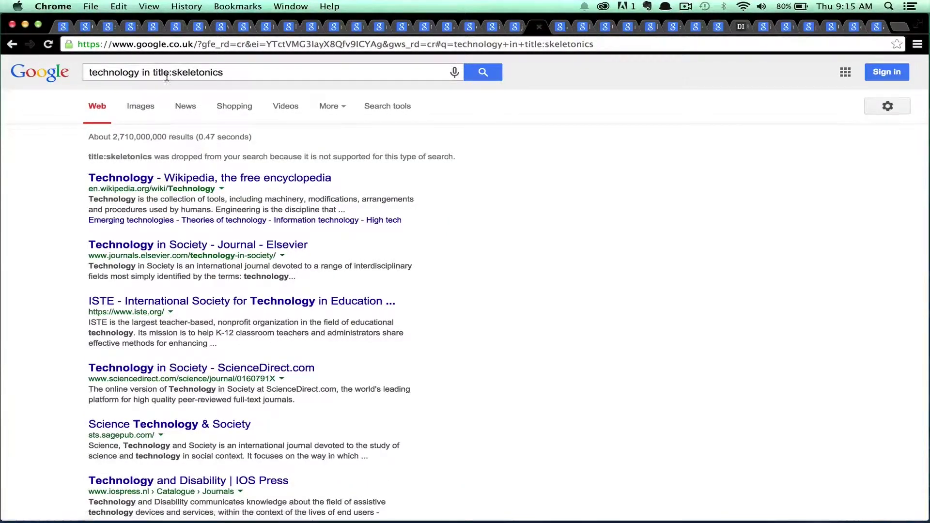
click(239, 71)
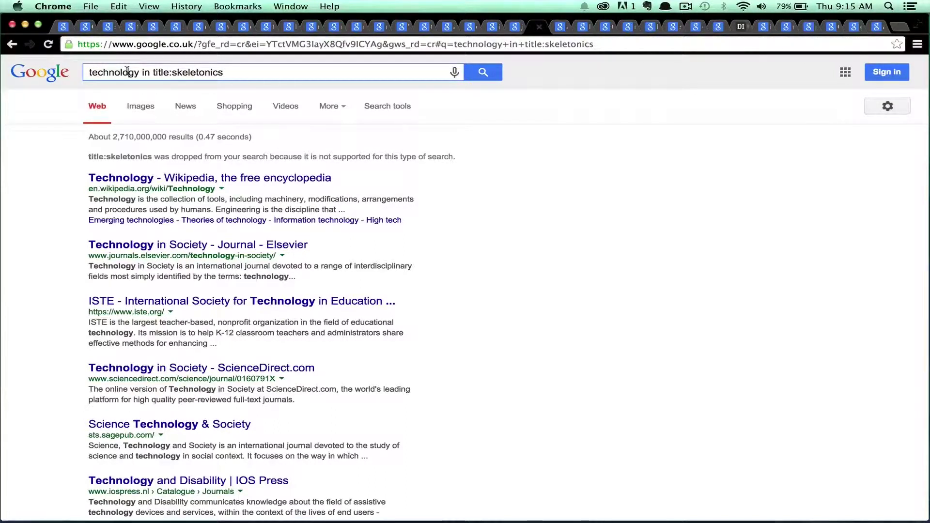
drag(153, 71, 229, 71)
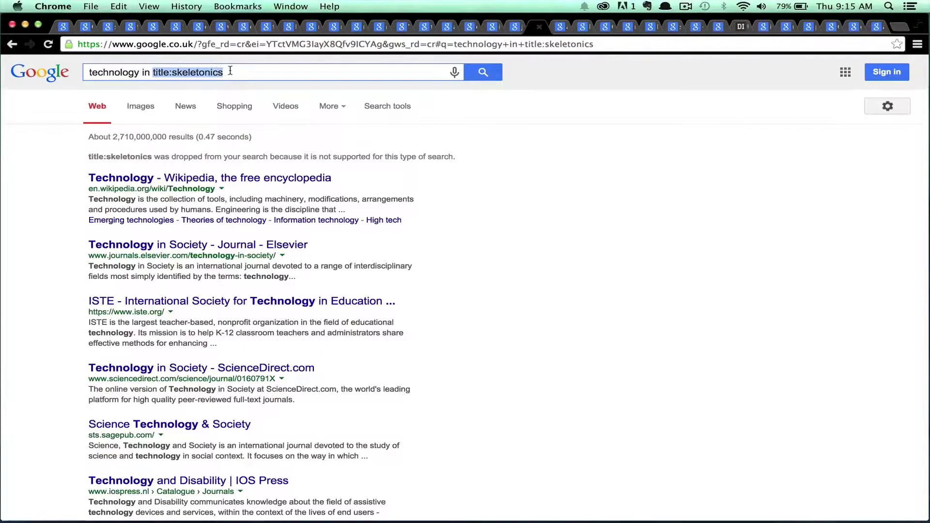
click(171, 72)
scroll(77, 228, down, 1)
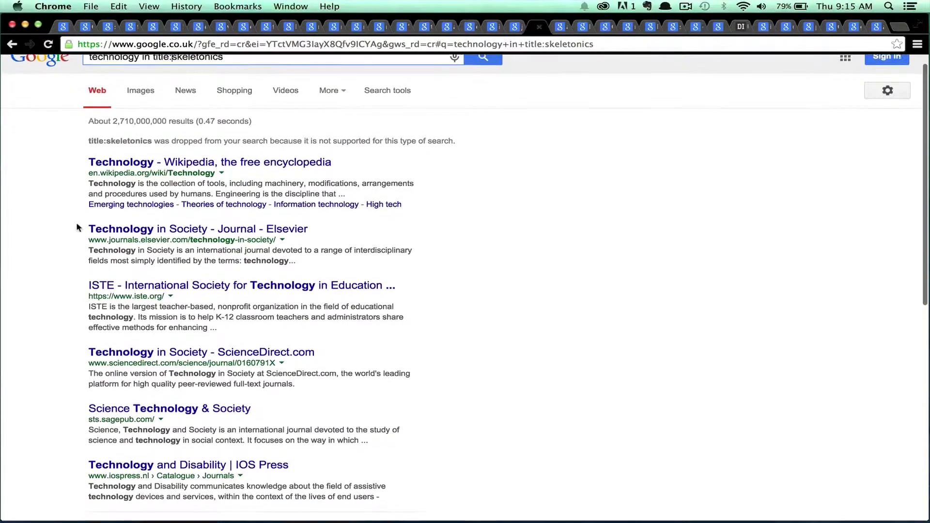
scroll(77, 228, up, 1)
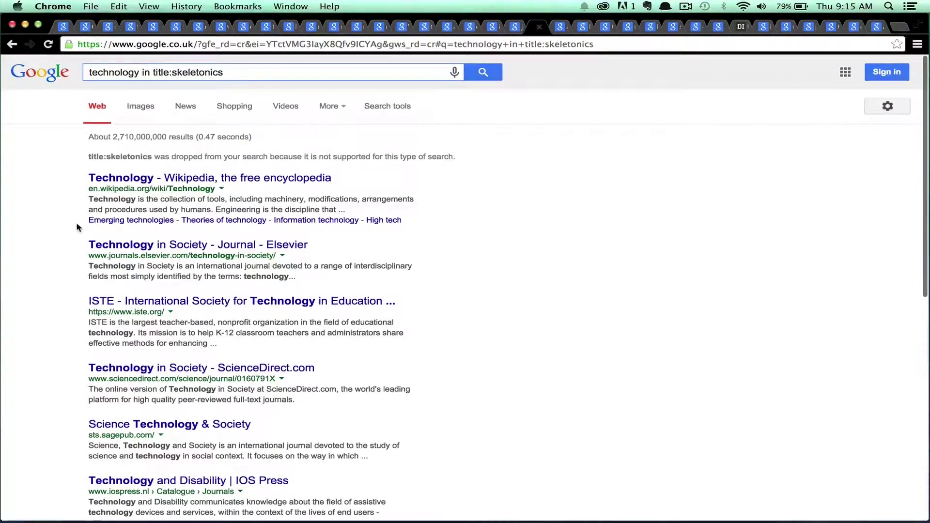
Correct the query to "technology intitle:skeletonics" by removing the space inside the operator, and run the search.
click(482, 72)
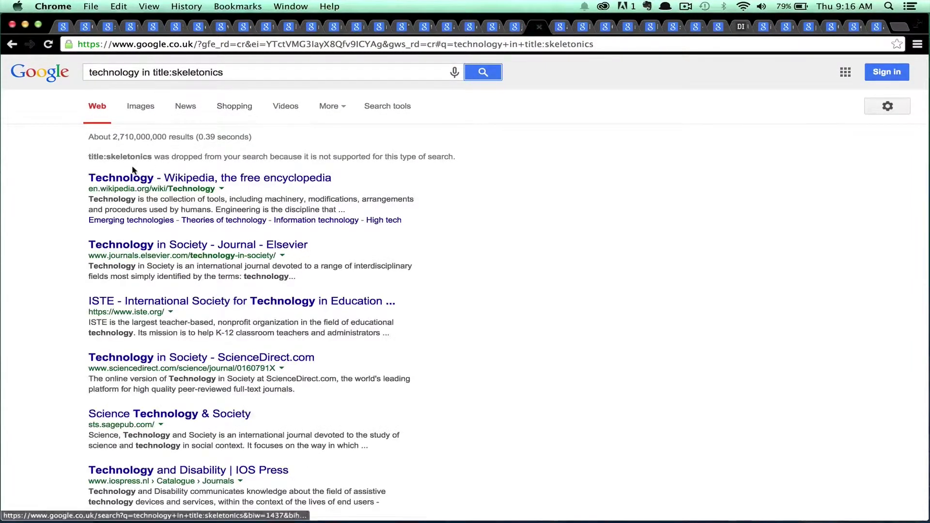
click(153, 72)
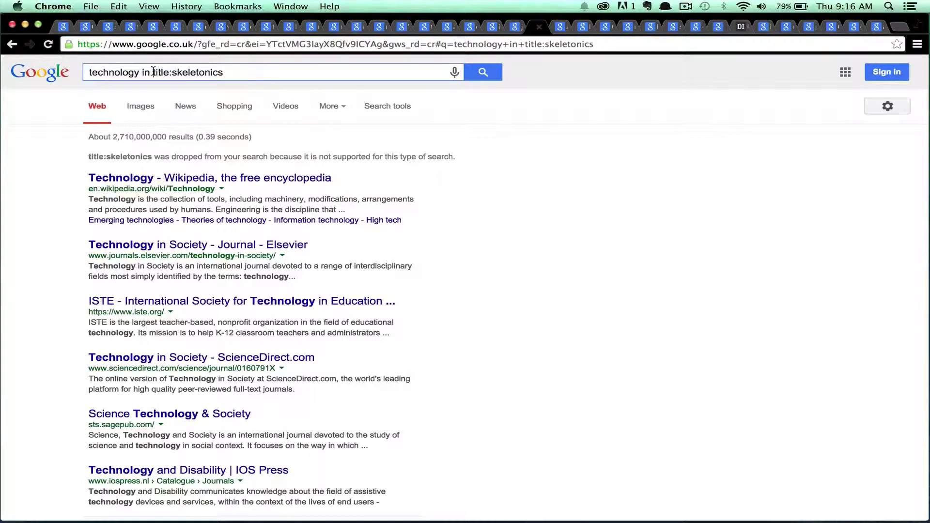
key(BackSpace)
key(Return)
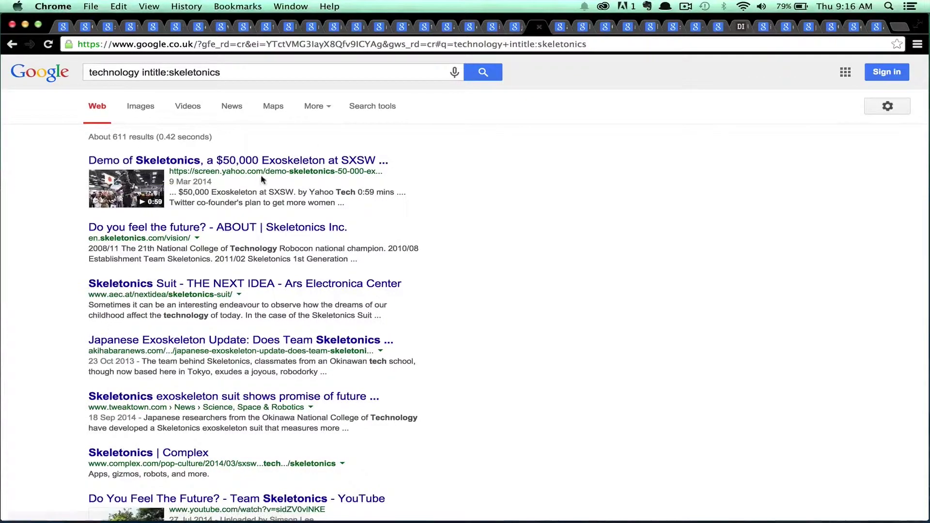
Correct the open allinurl search to "allinurl:bbc news" and run it.
click(560, 27)
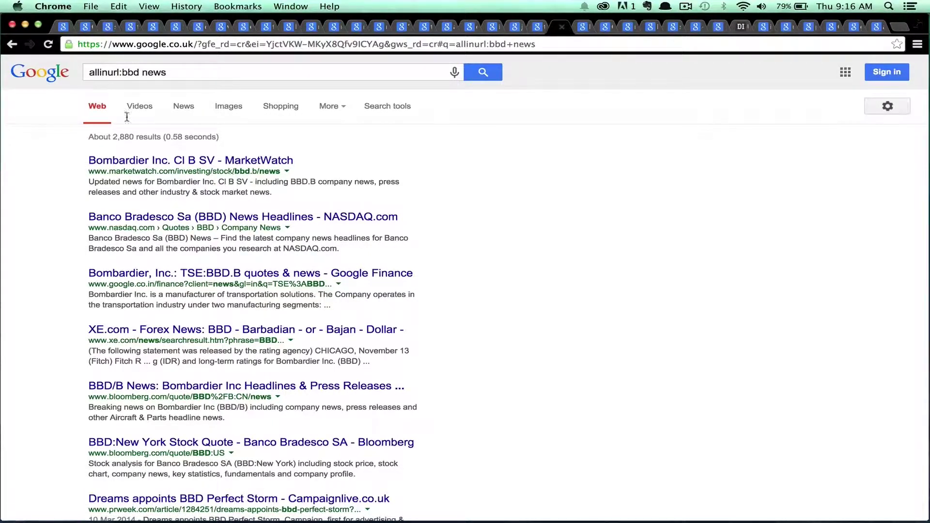
click(138, 73)
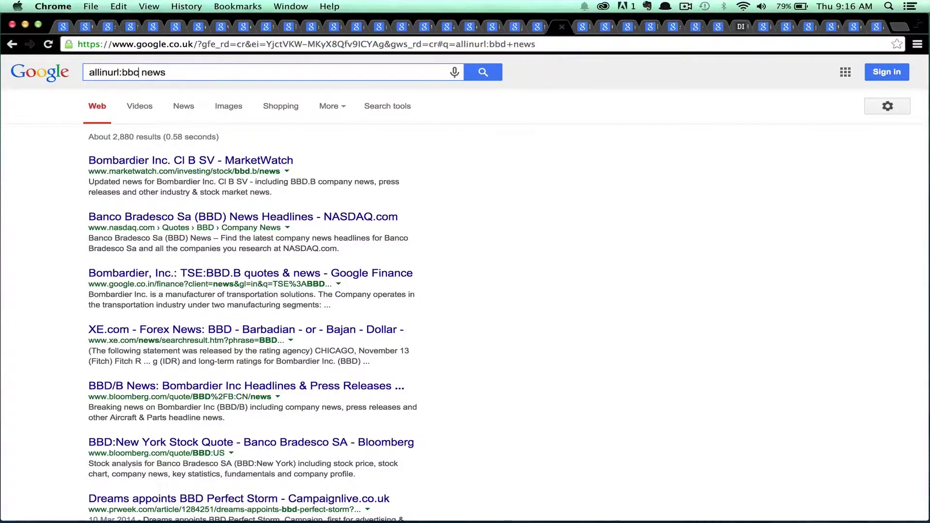
key(BackSpace)
text(c)
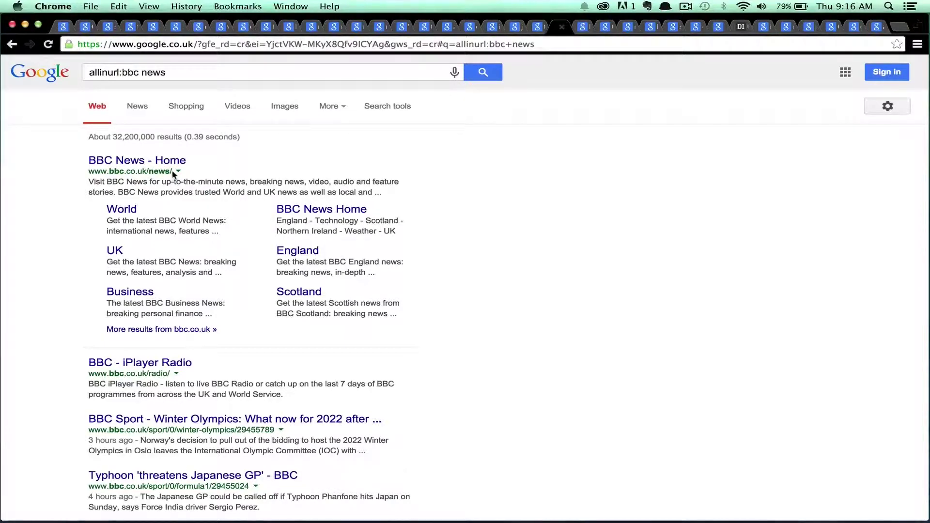
Look through the whole first page of results for "allinurl:bbc news".
scroll(172, 172, down, 3)
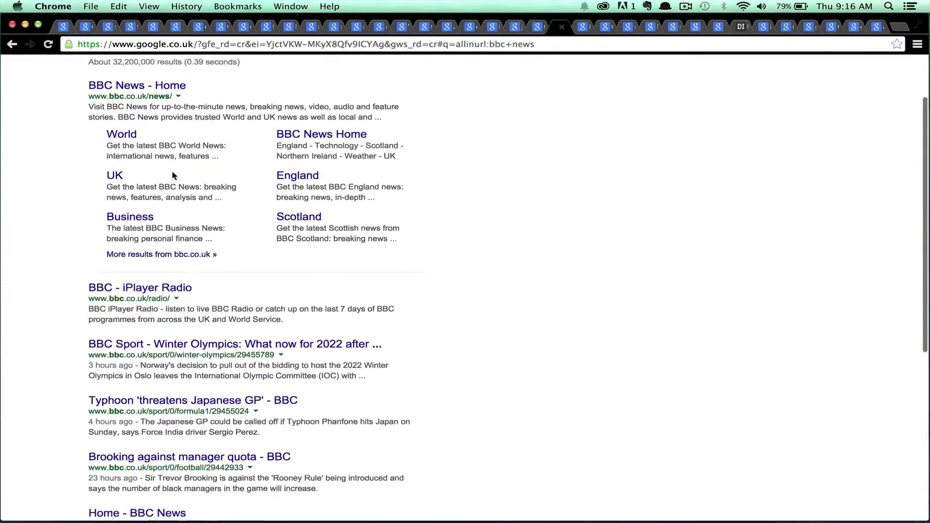
scroll(173, 172, up, 3)
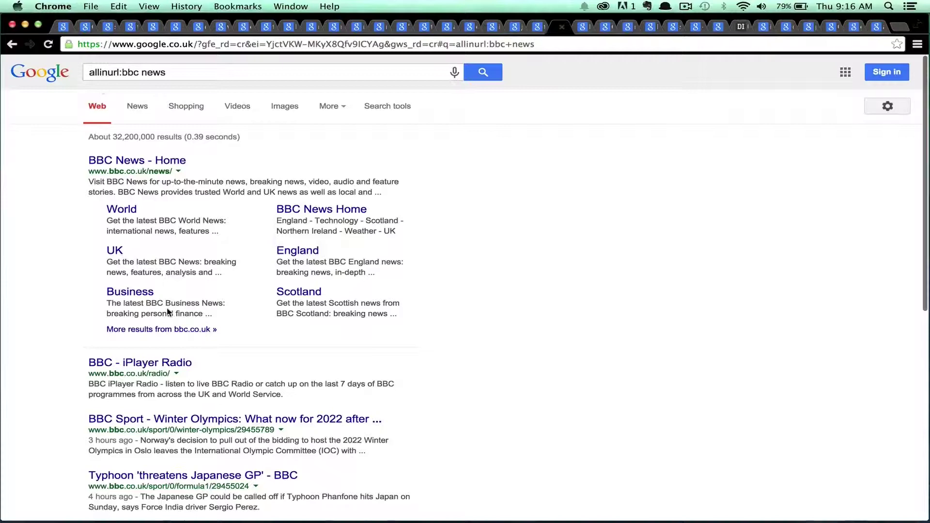
scroll(169, 242, down, 5)
scroll(167, 309, down, 3)
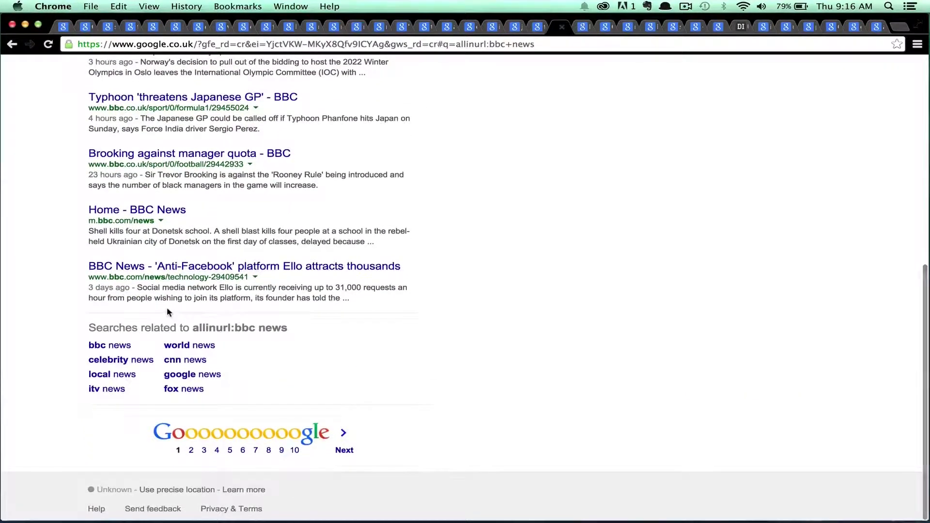
scroll(167, 312, up, 15)
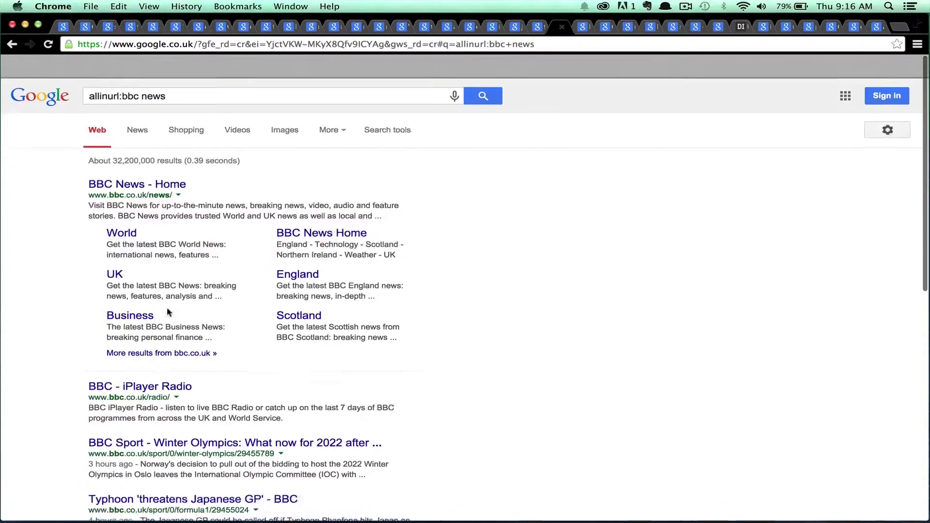
Change the file type in the open "big data:ppt" search to pdf and run "big data:pdf".
click(582, 27)
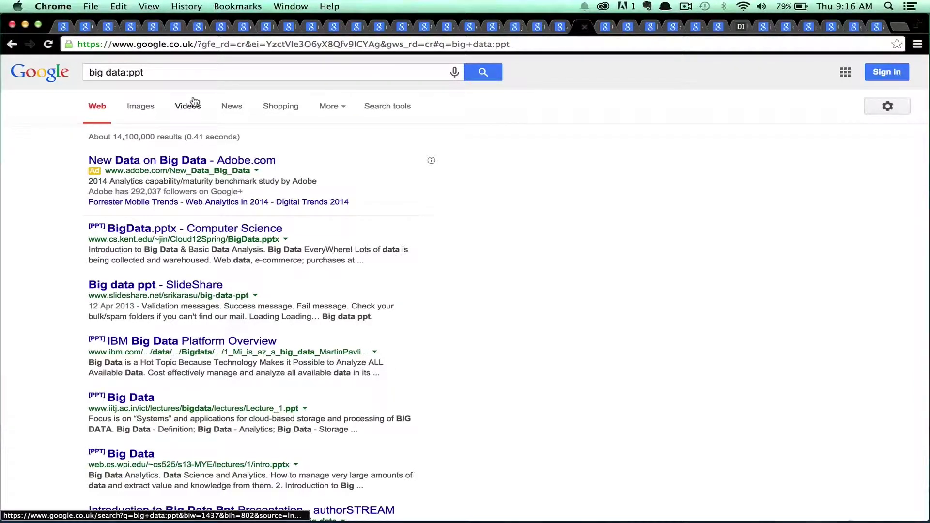
click(158, 68)
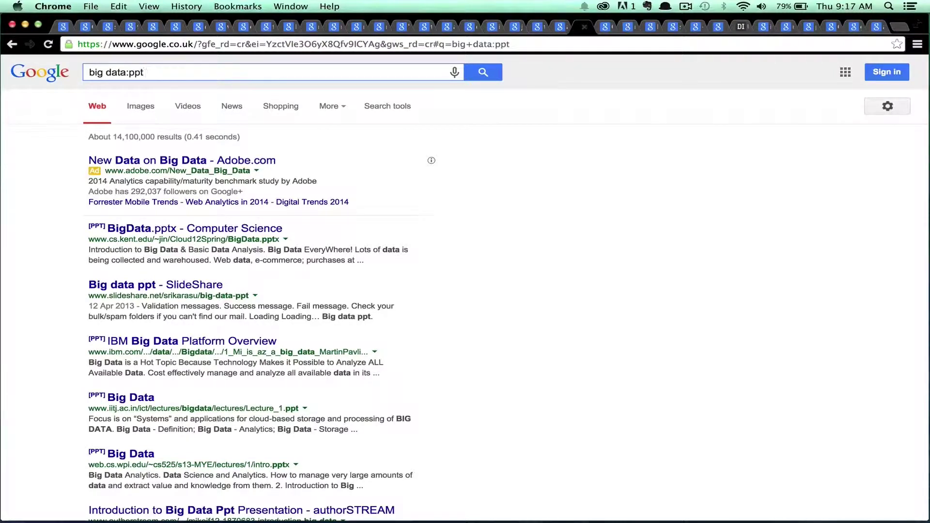
key(BackSpace)
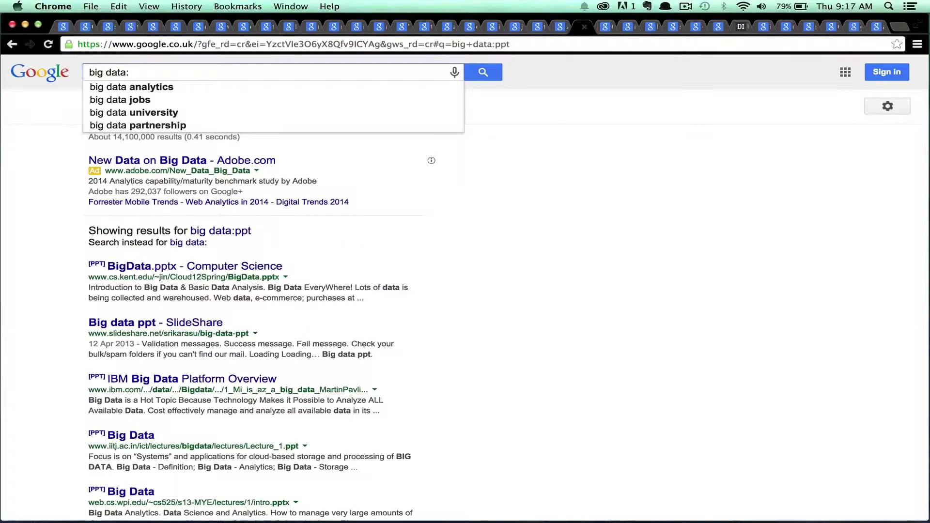
text(pdf)
key(Return)
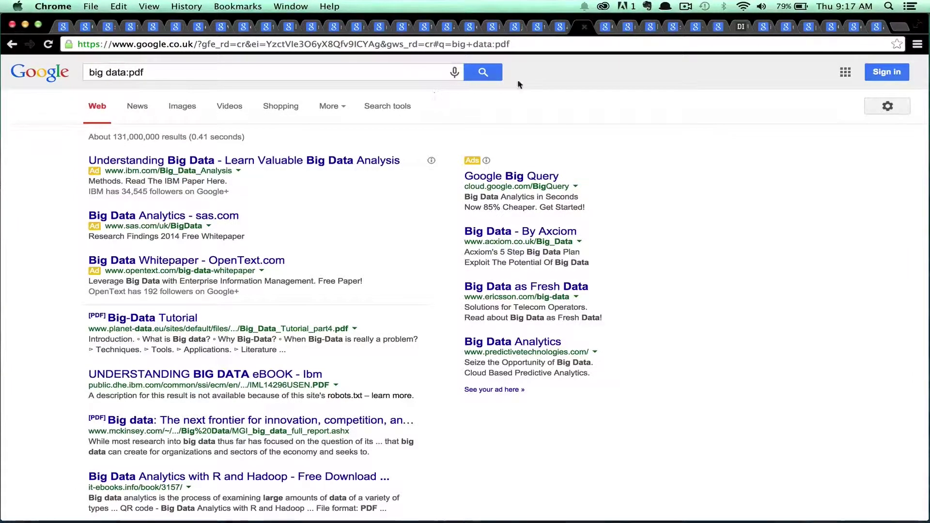
click(258, 75)
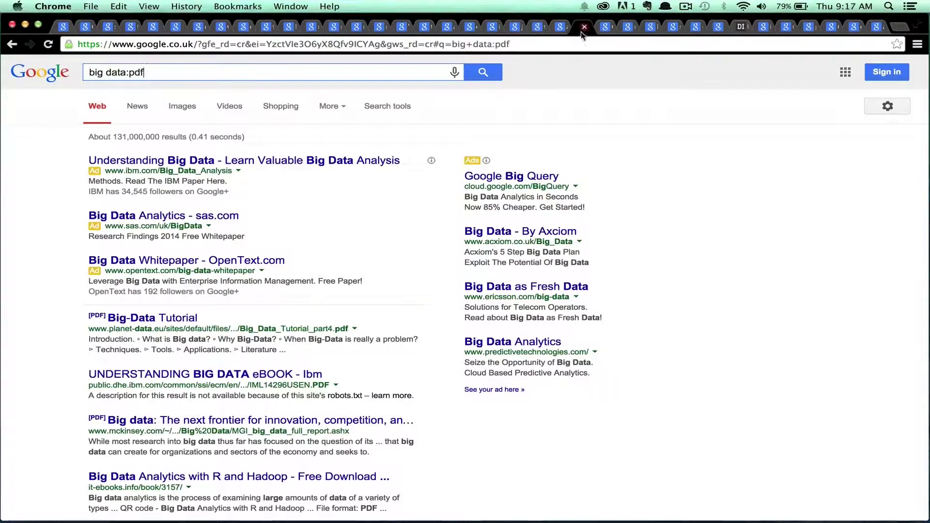
Show the open "cache:techradar.com" search and copy its entire query.
click(605, 27)
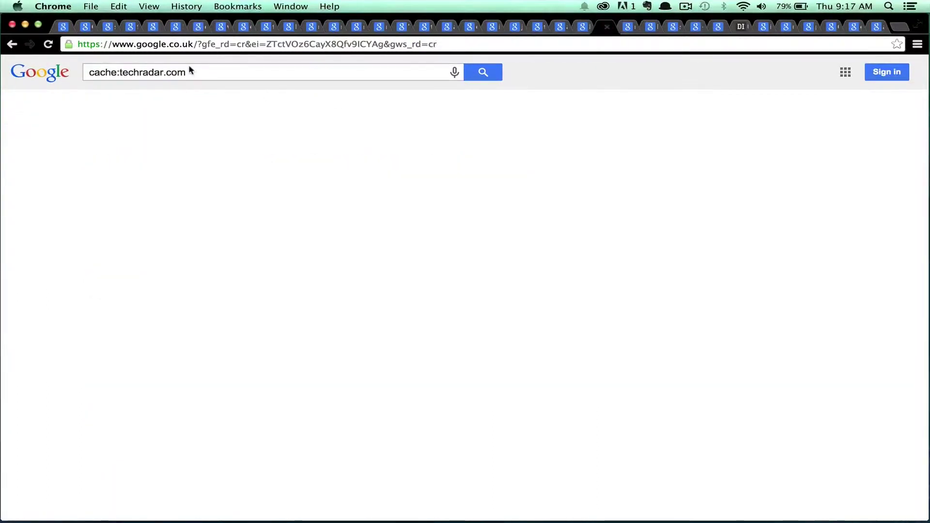
drag(189, 72, 88, 72)
key(super+c)
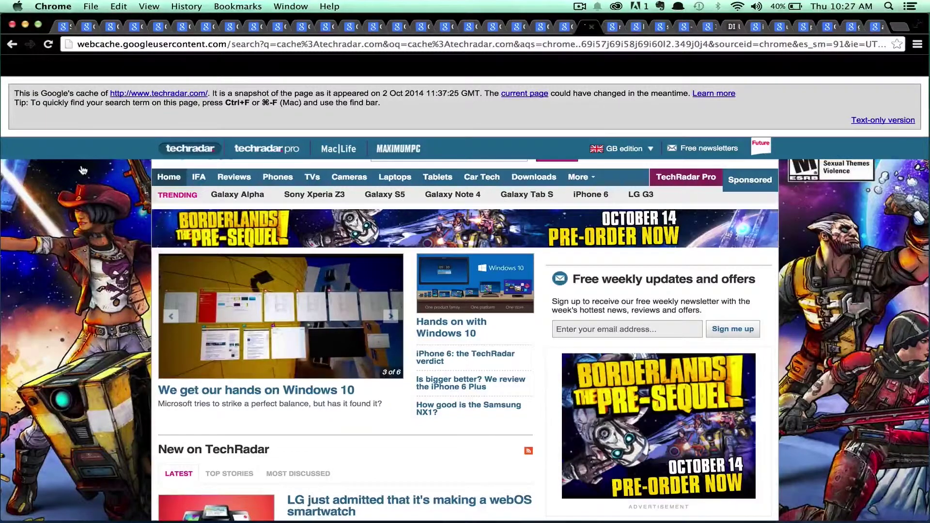
Look through Google's cached copy of the TechRadar home page and return to its beginning.
scroll(82, 170, down, 6)
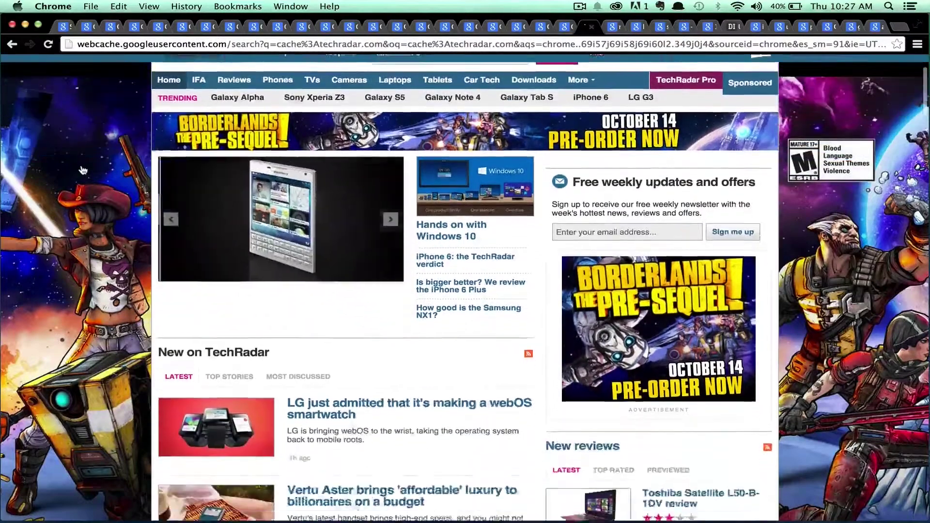
scroll(83, 170, down, 8)
scroll(82, 170, up, 14)
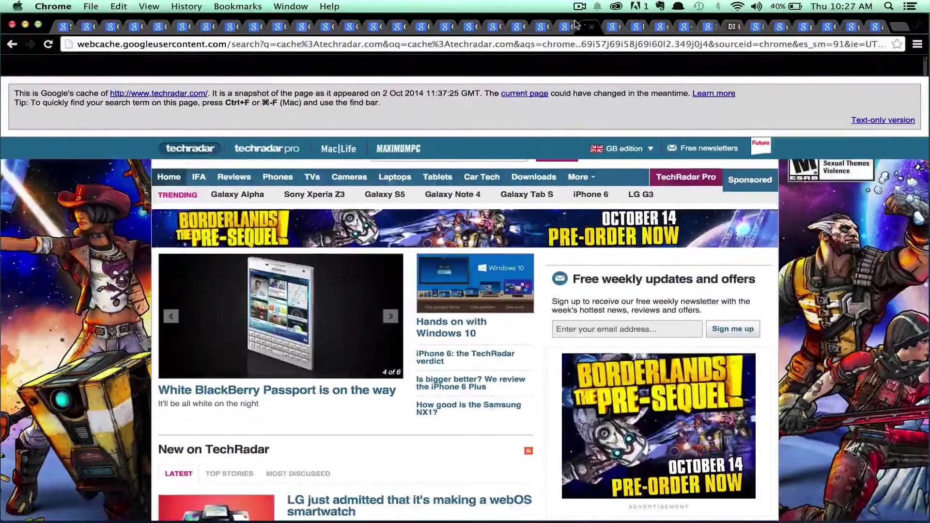
Show the open "related:imdb.com" search and highlight the site name in its query.
click(609, 28)
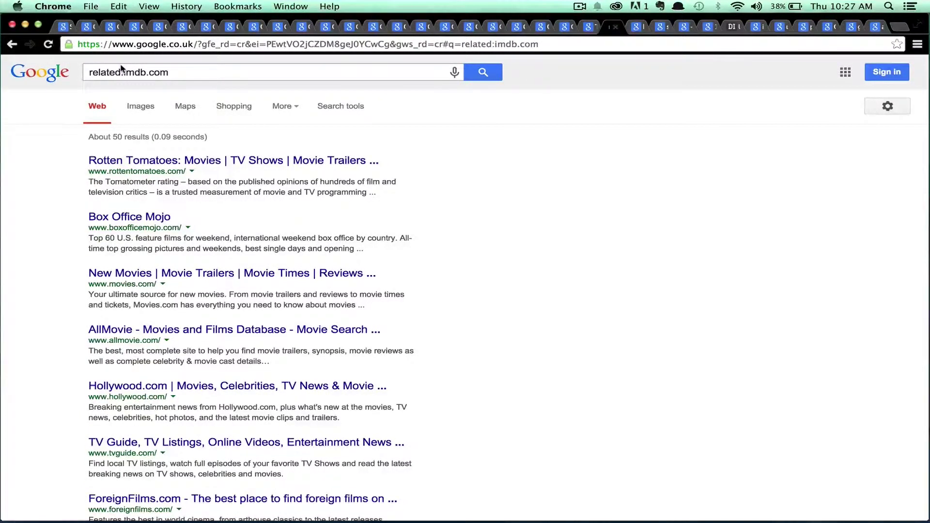
drag(124, 69, 178, 74)
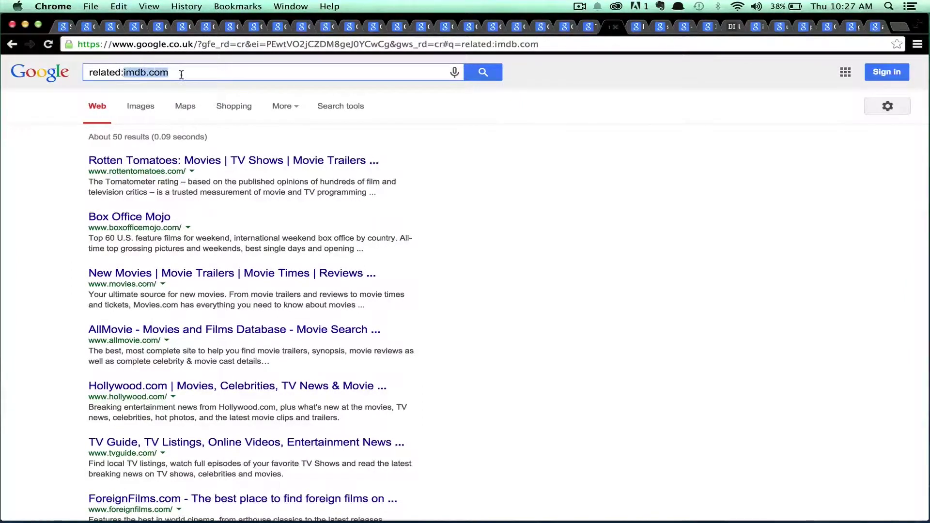
click(57, 213)
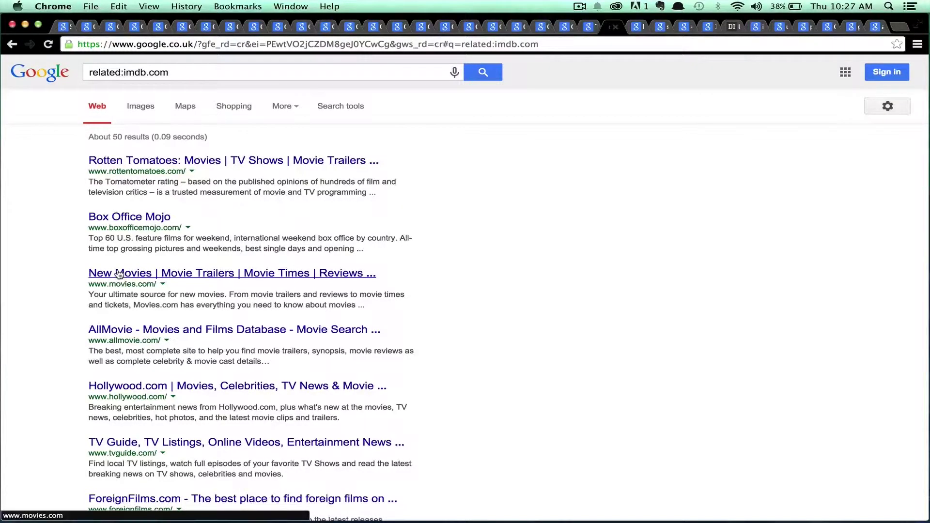
Show the open "link:famo.us" search, highlight the domain in its query, and look through the results.
click(636, 28)
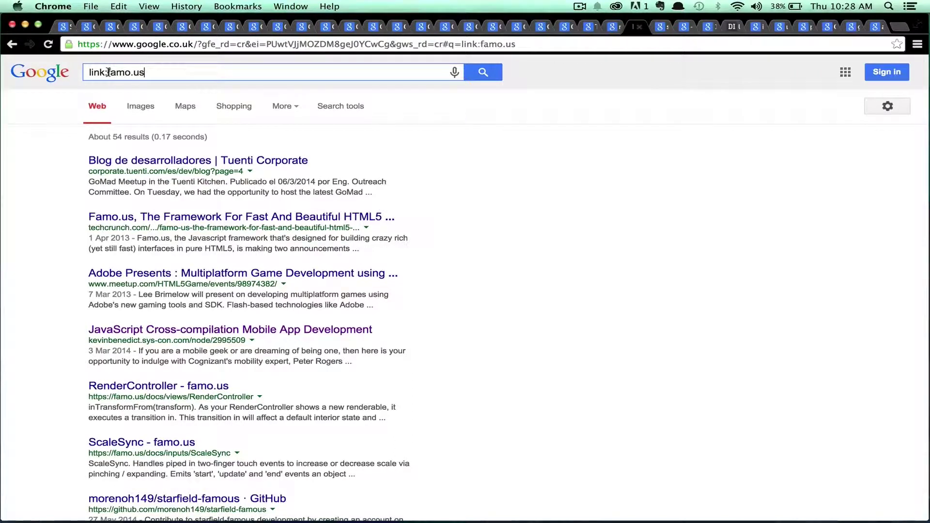
drag(108, 72, 156, 71)
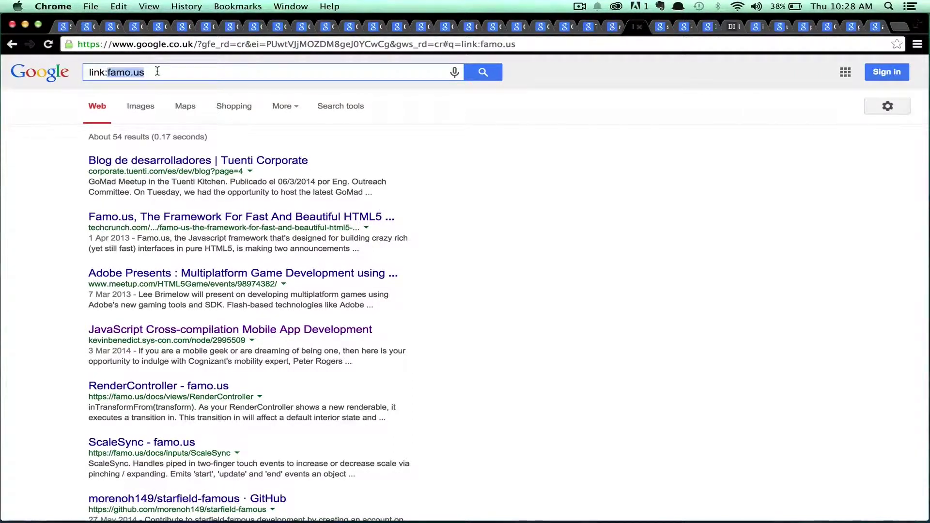
click(157, 70)
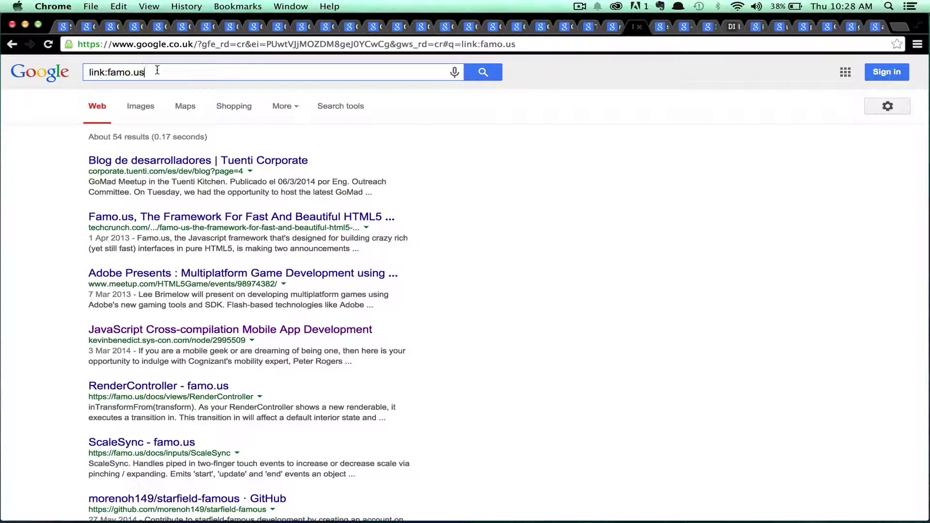
drag(109, 72, 171, 71)
click(57, 193)
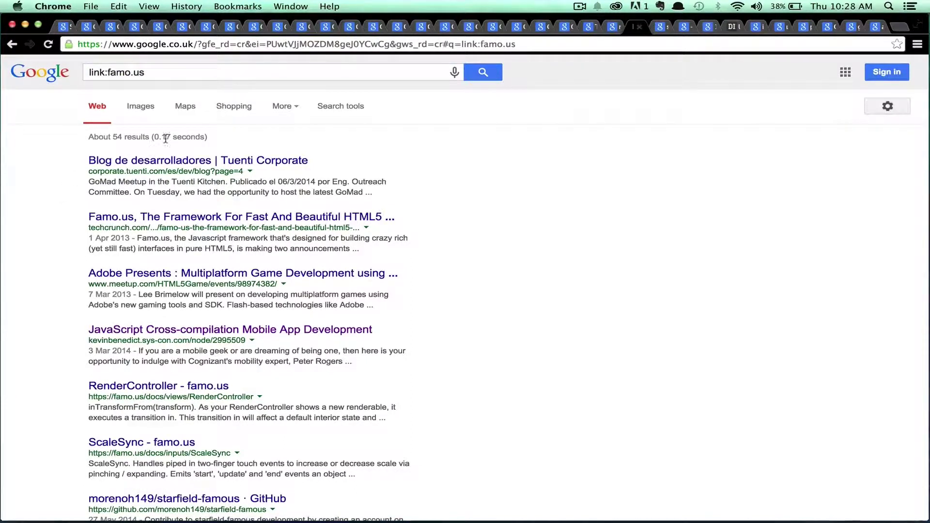
scroll(152, 358, down, 5)
scroll(154, 365, up, 5)
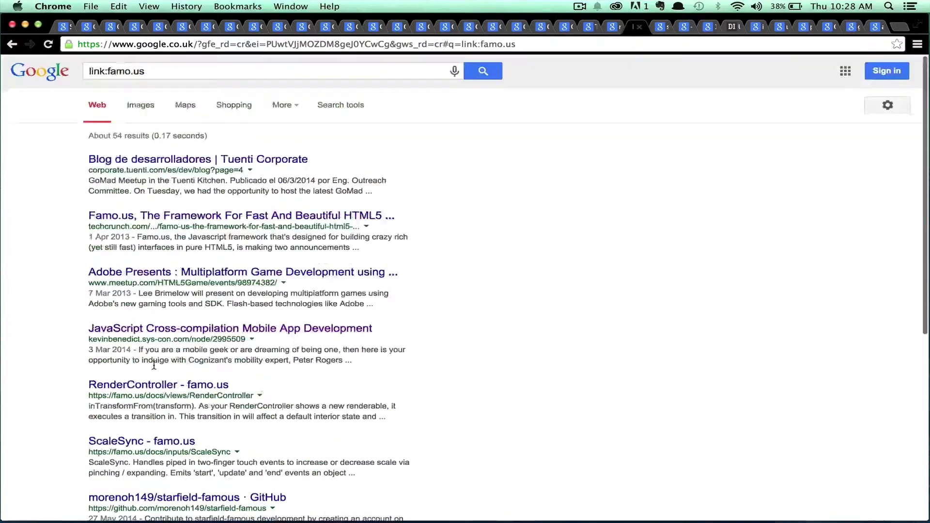
click(110, 72)
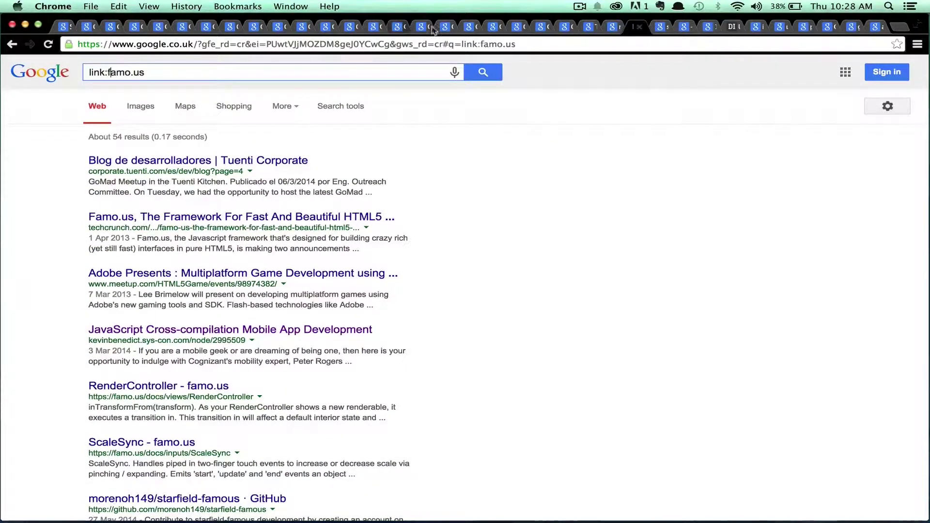
Show the open "site:lifehacker.com security" search and highlight the search term, the site operator part and the domain in its query.
click(657, 29)
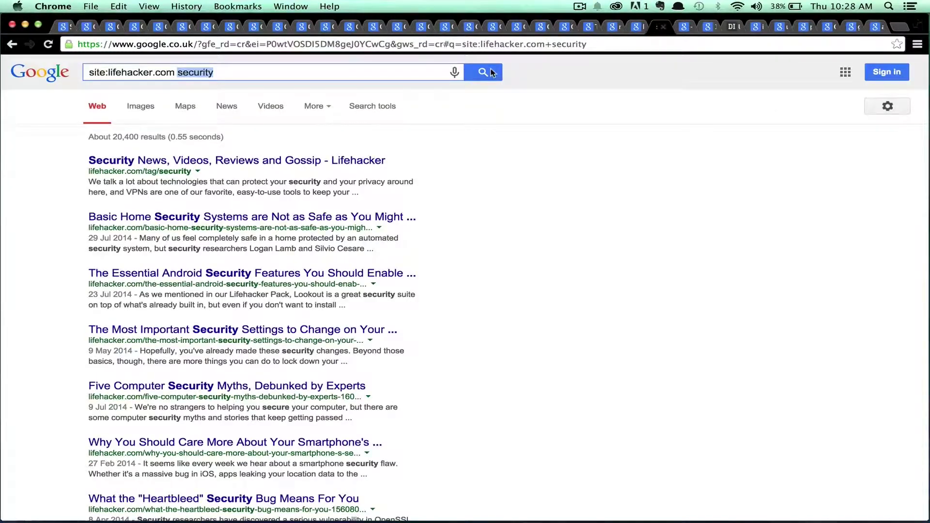
click(291, 76)
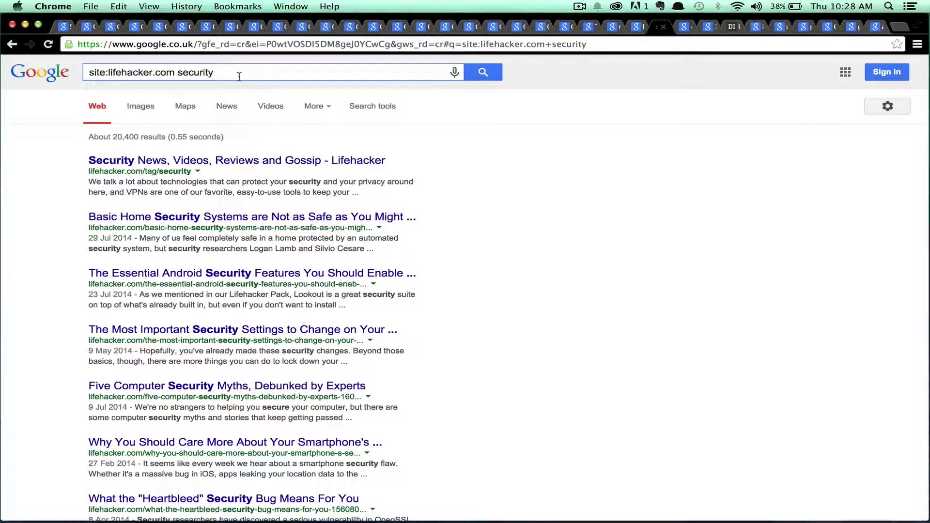
click(174, 72)
key(shift+super+Right)
drag(124, 79, 91, 72)
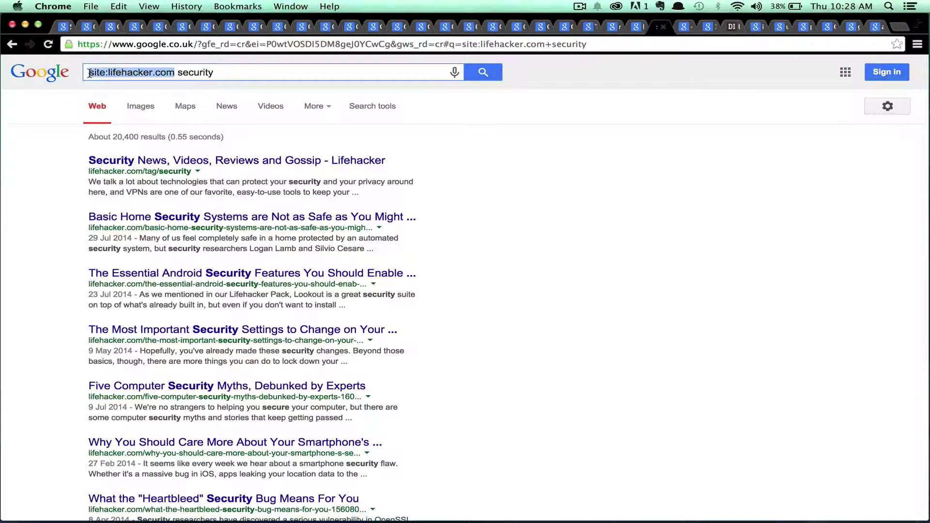
click(98, 72)
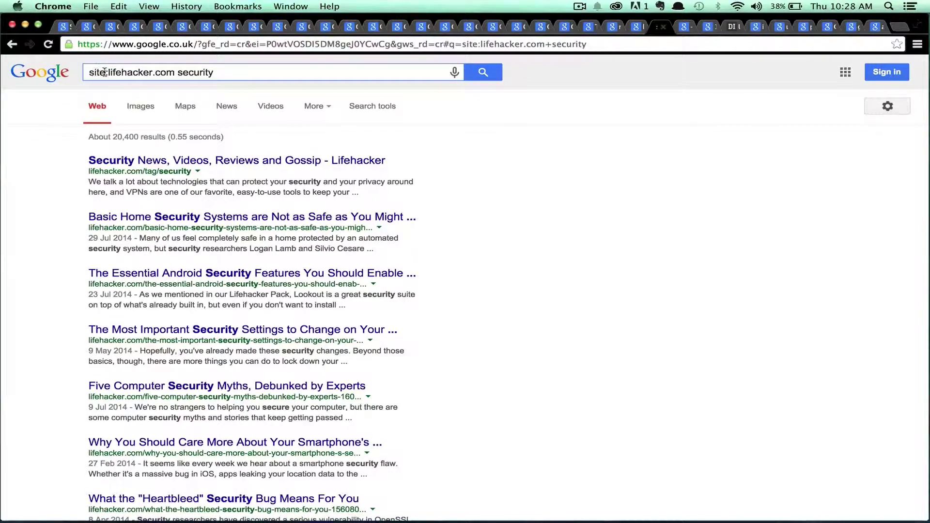
drag(106, 71, 176, 72)
click(205, 73)
Look through the results of the open '-inurl:html -inurl:htm intitle:"index of" apk' search and show the open IP address search.
click(684, 27)
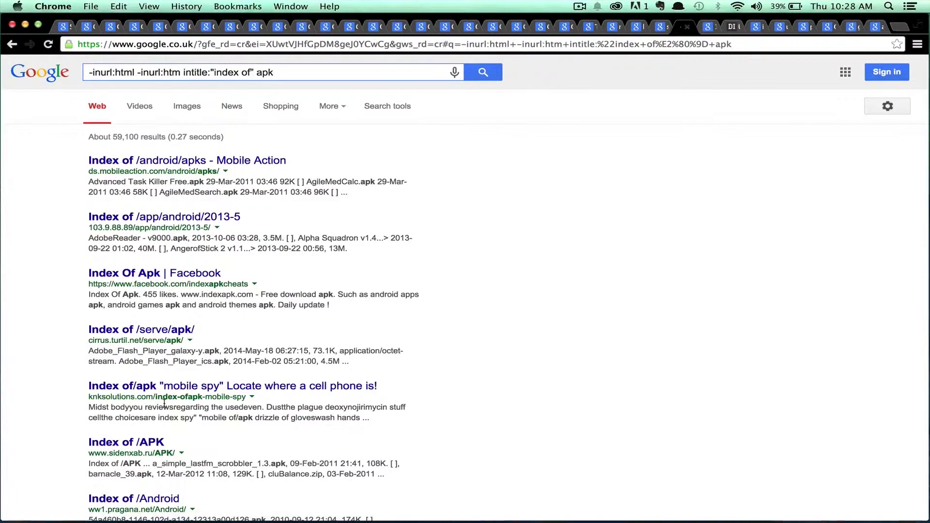
scroll(165, 382, down, 6)
scroll(165, 407, up, 7)
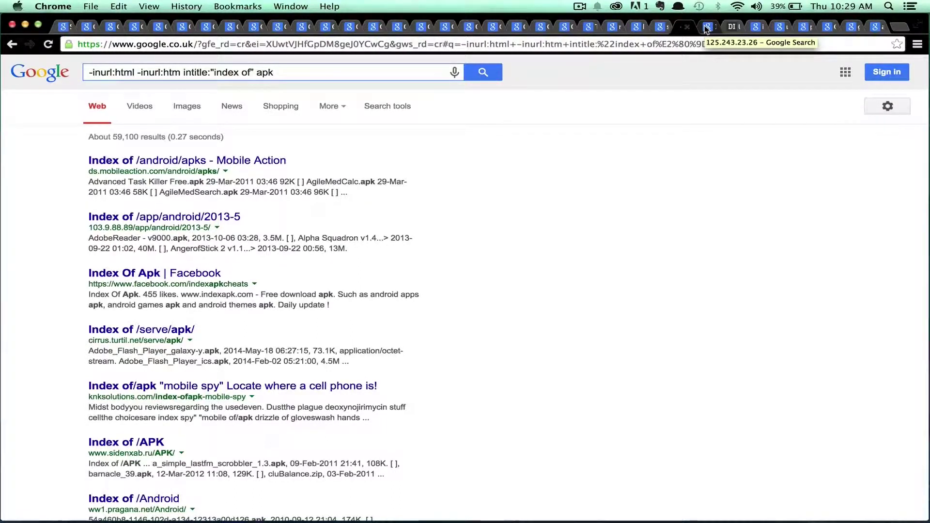
click(706, 27)
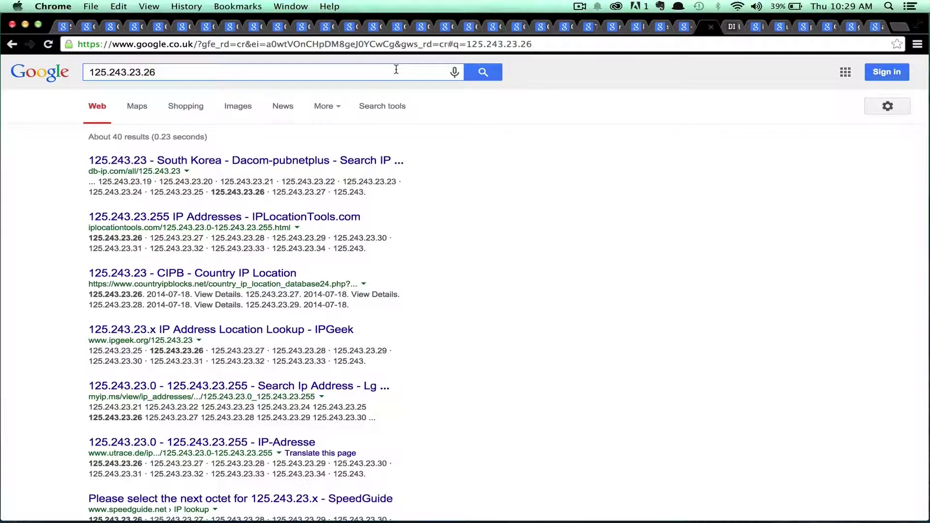
Look through the open Digital Inspiration article on using Google as a proxy server, down to the Google Translate section, and return to its beginning.
click(729, 29)
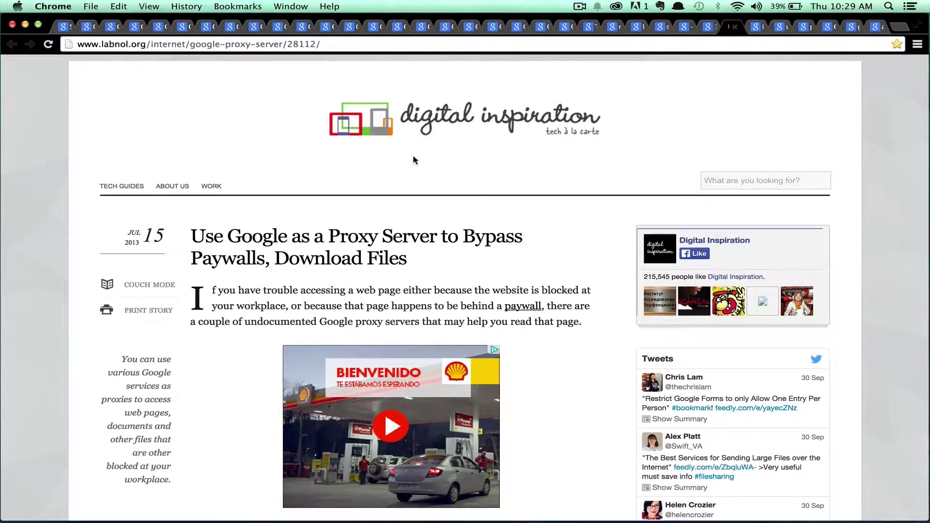
scroll(413, 157, down, 4)
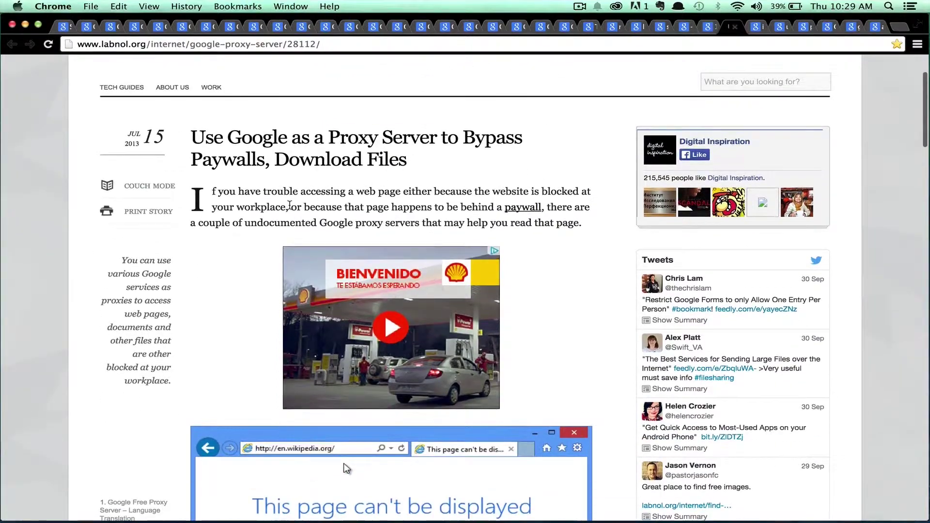
scroll(251, 274, down, 15)
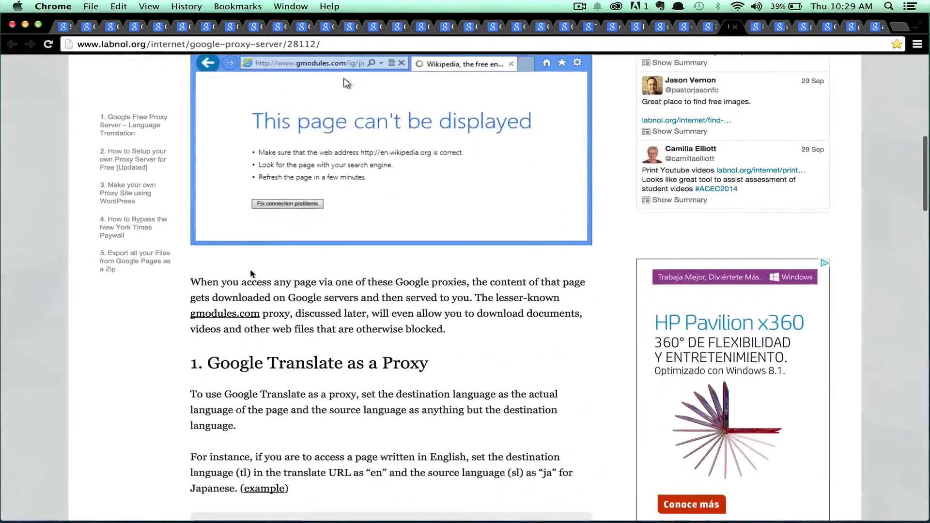
scroll(251, 274, down, 6)
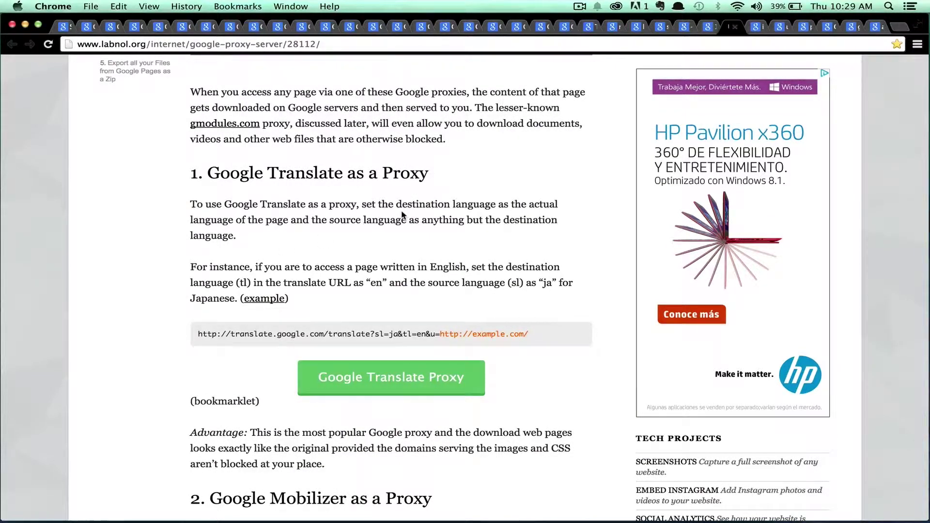
scroll(402, 214, up, 15)
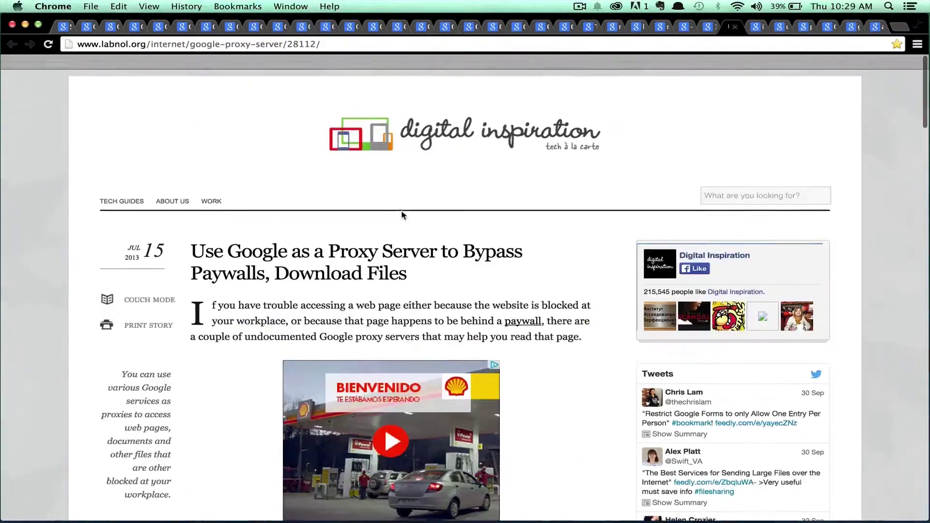
Show the open "ipad AROUND(2) wi-fi site:experts-exchange.com" search and highlight the AROUND operator, both keywords and the site restriction in its query.
click(753, 28)
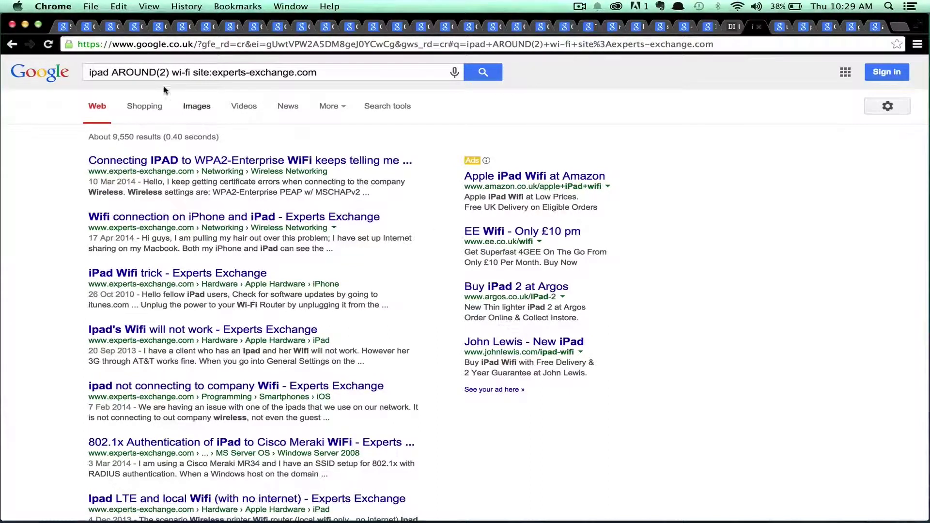
drag(114, 71, 166, 72)
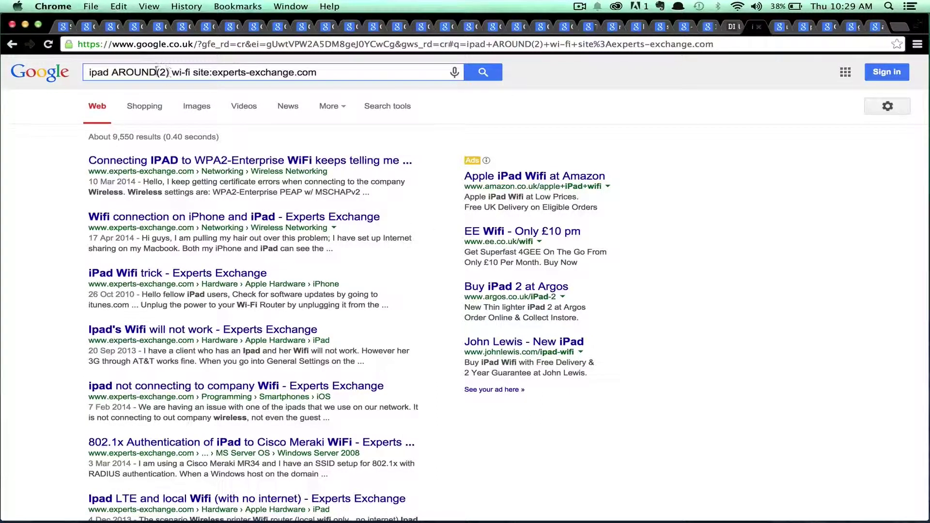
click(97, 71)
double_click(96, 72)
double_click(180, 71)
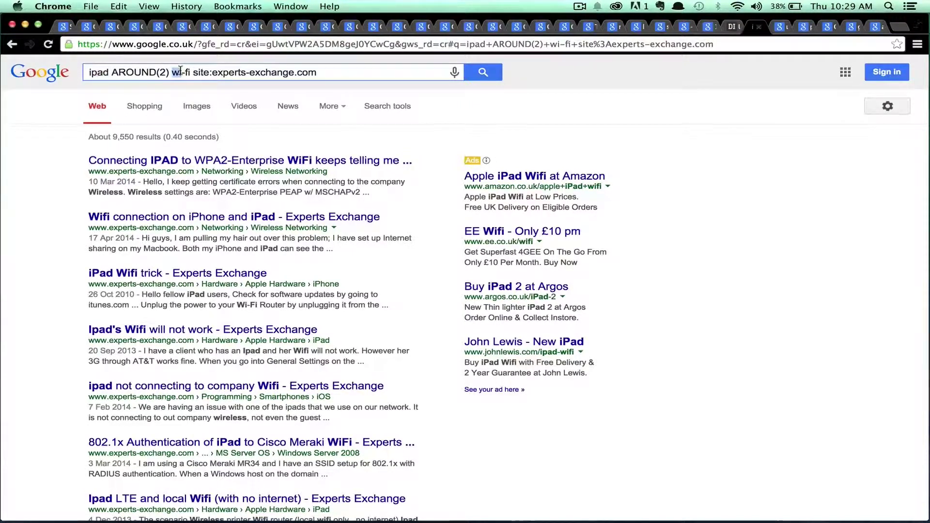
double_click(95, 71)
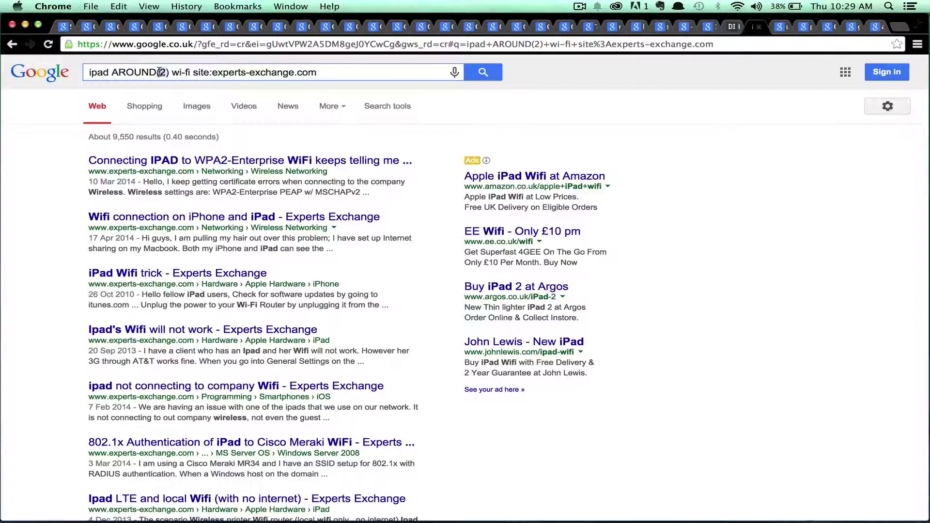
drag(191, 72, 321, 71)
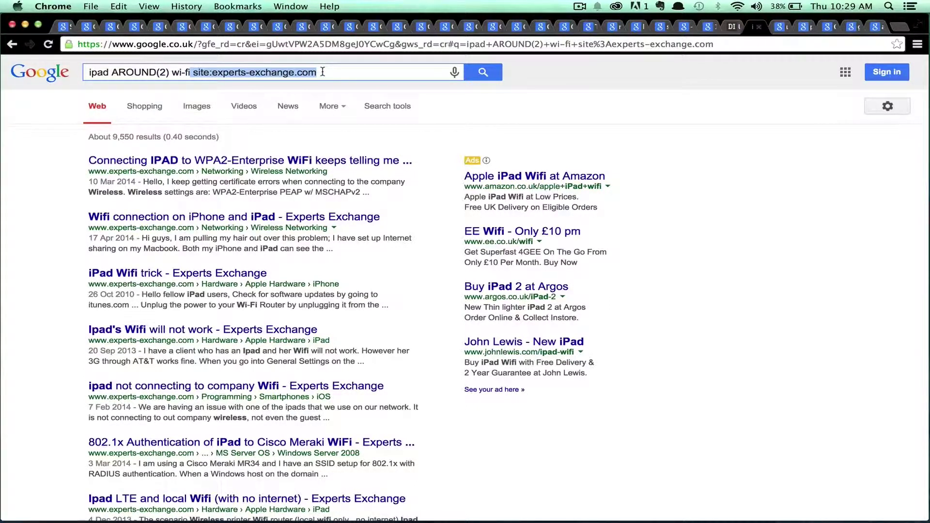
drag(211, 71, 331, 74)
Limit the open "usa government" search to the past 24 hours and look through the filtered results.
click(779, 30)
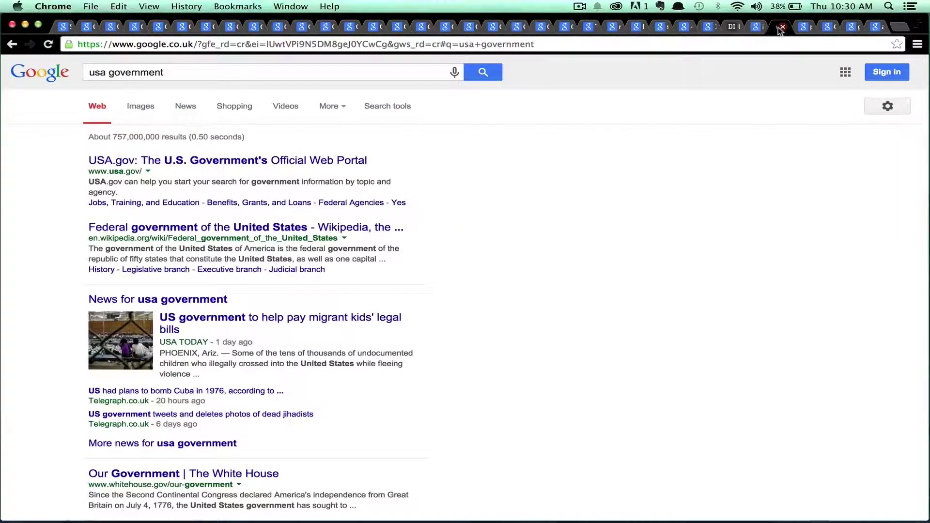
click(387, 107)
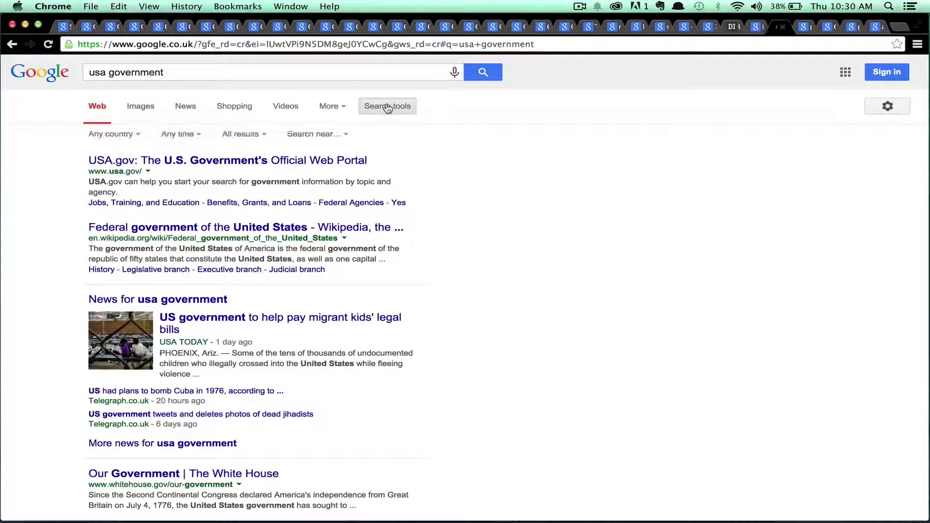
click(201, 134)
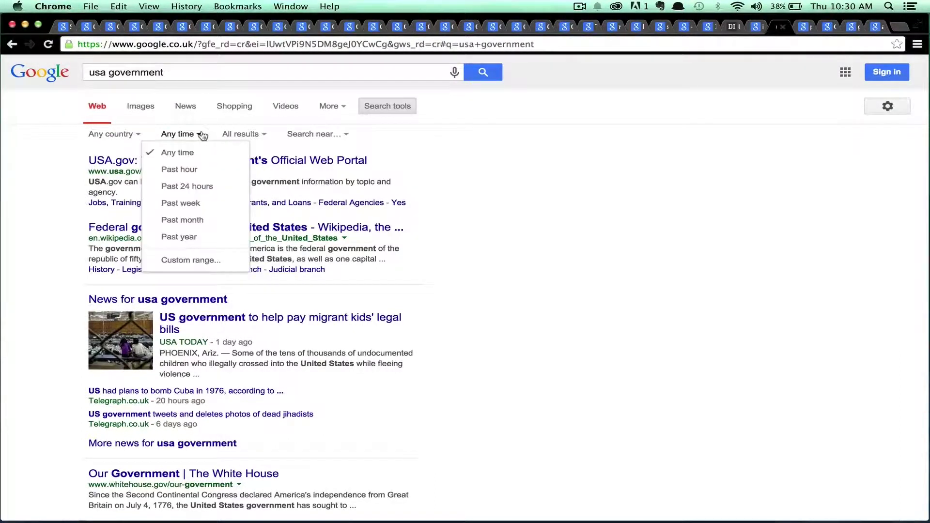
click(175, 188)
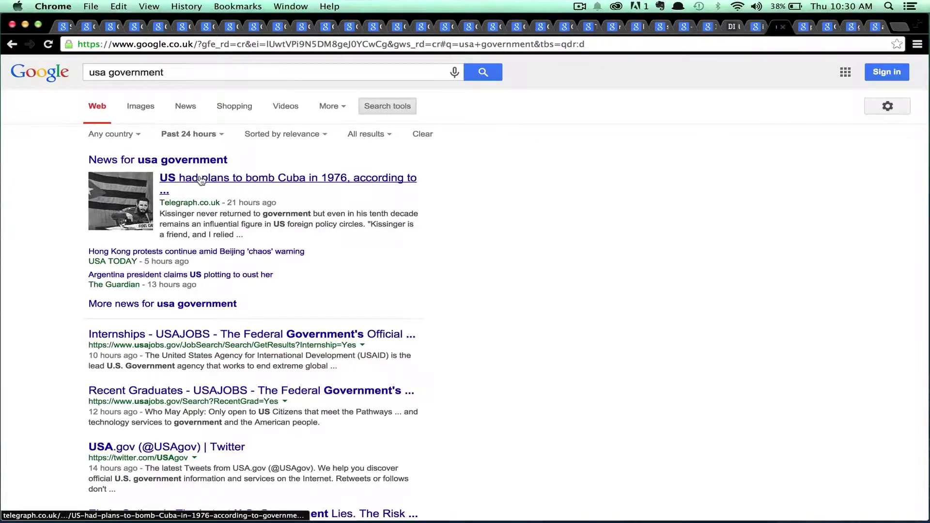
scroll(182, 389, down, 1)
scroll(182, 389, down, 5)
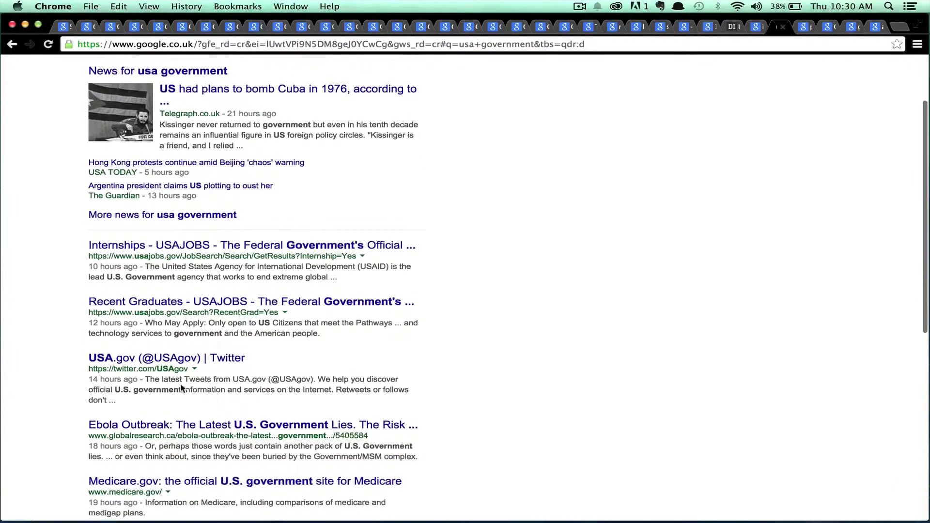
scroll(183, 387, up, 6)
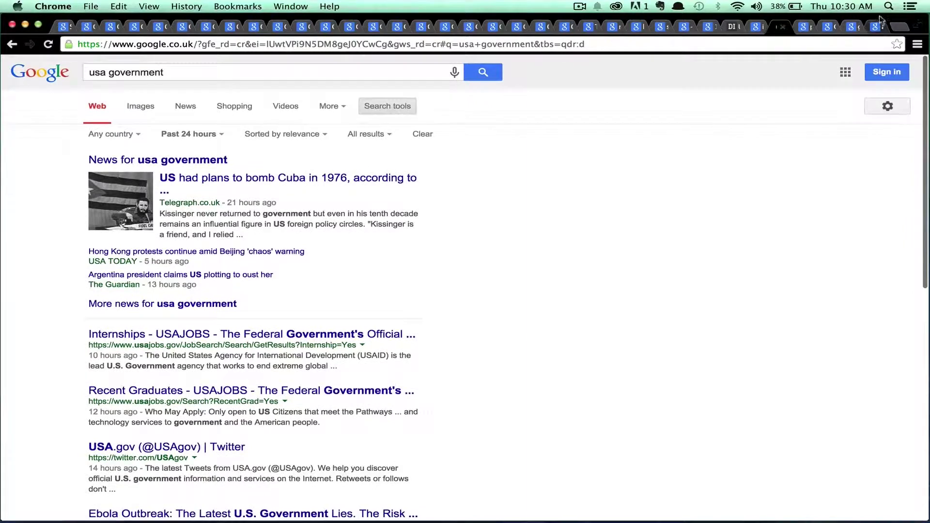
Show the open "prince george location:auckland" search and highlight the location operator with its value in the query.
click(804, 28)
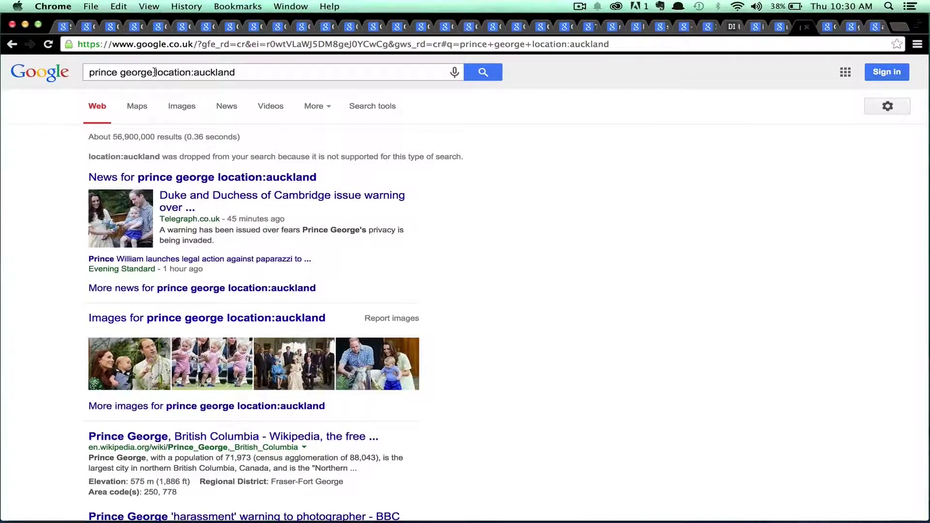
drag(155, 72, 241, 79)
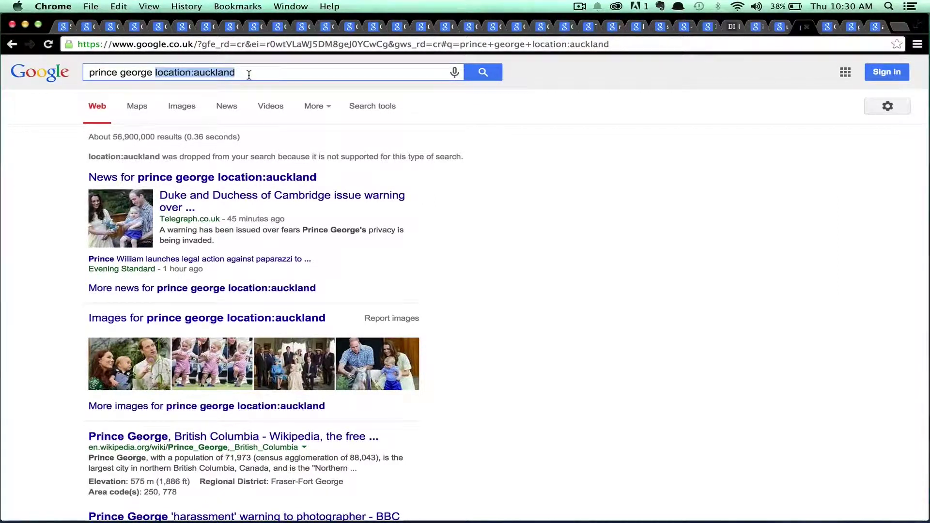
click(249, 73)
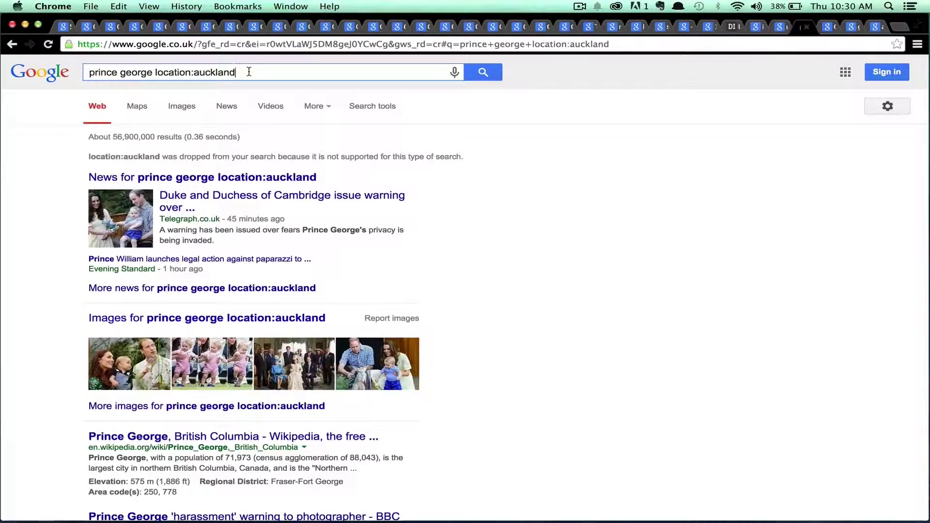
Highlight the value "auckland" after the location operator in the "prince george location:auckland" query.
drag(194, 73, 256, 72)
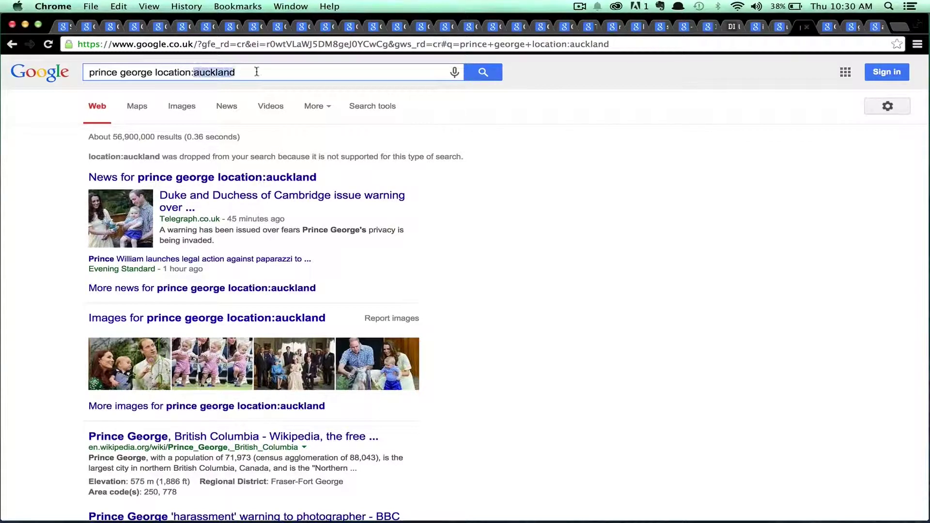
Show the open Google Trends page and look over its trending searches, August 2014 charts and in-depth topics.
click(828, 26)
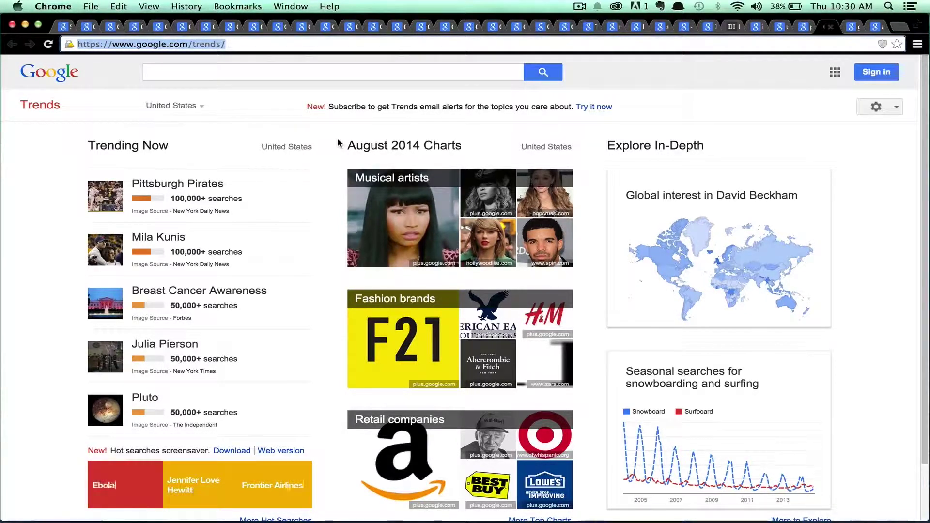
scroll(323, 306, down, 3)
scroll(323, 306, up, 3)
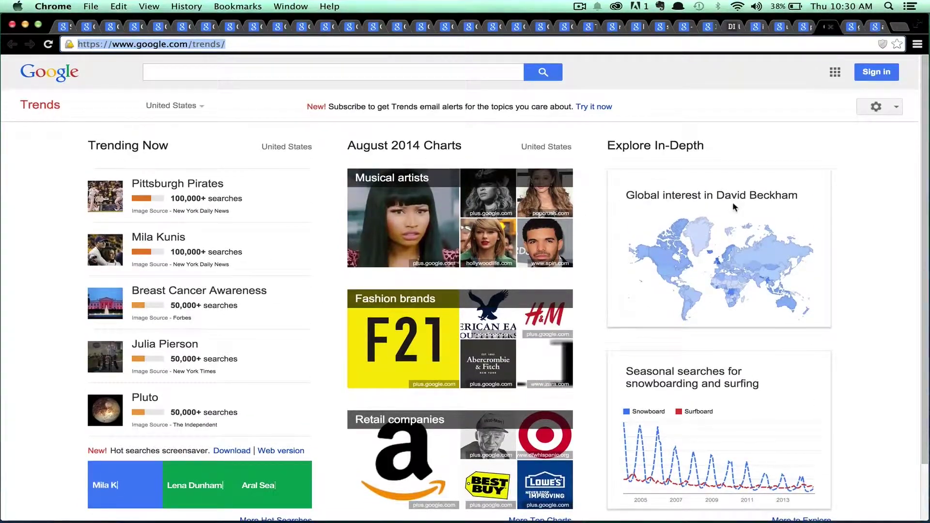
Go to the open "google in 199" search and run it as "google in 1998" to show the retro Google page.
click(850, 30)
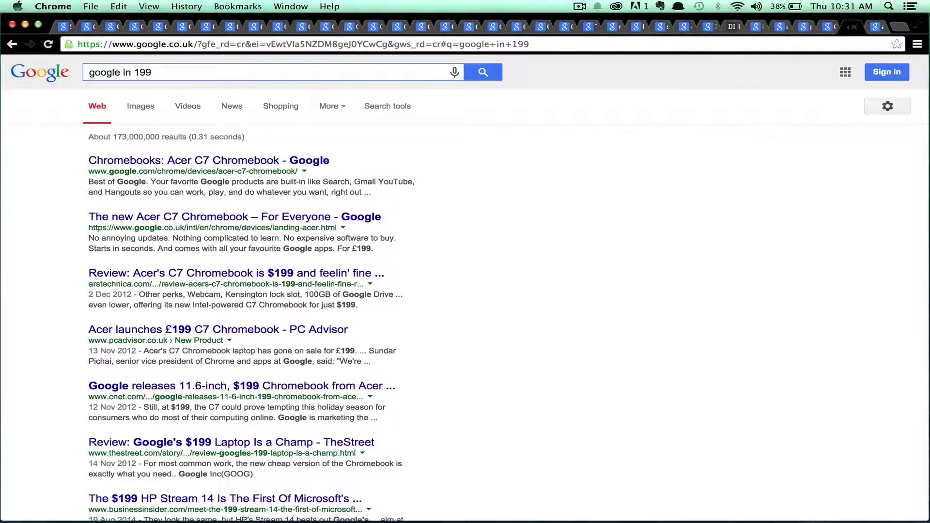
key(Return)
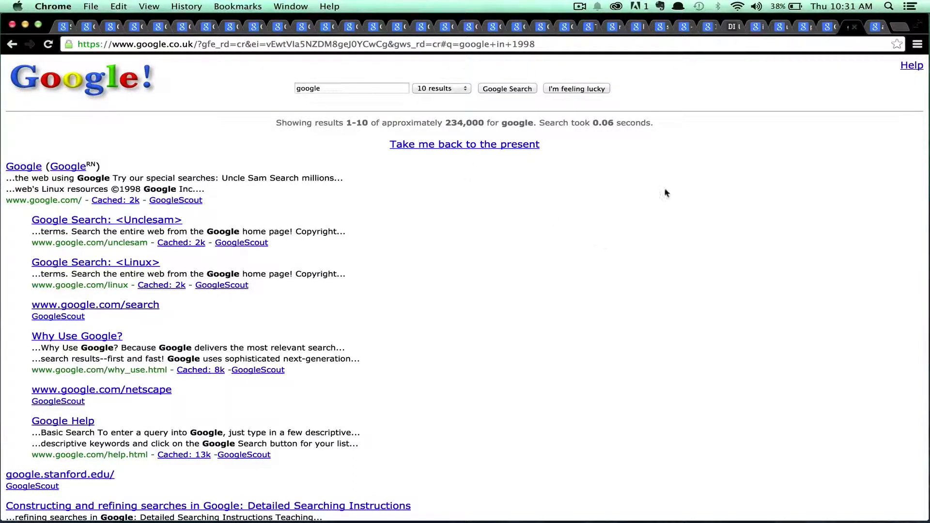
Show the open "atari breakout" search and switch it to image results to start the hidden game.
click(875, 26)
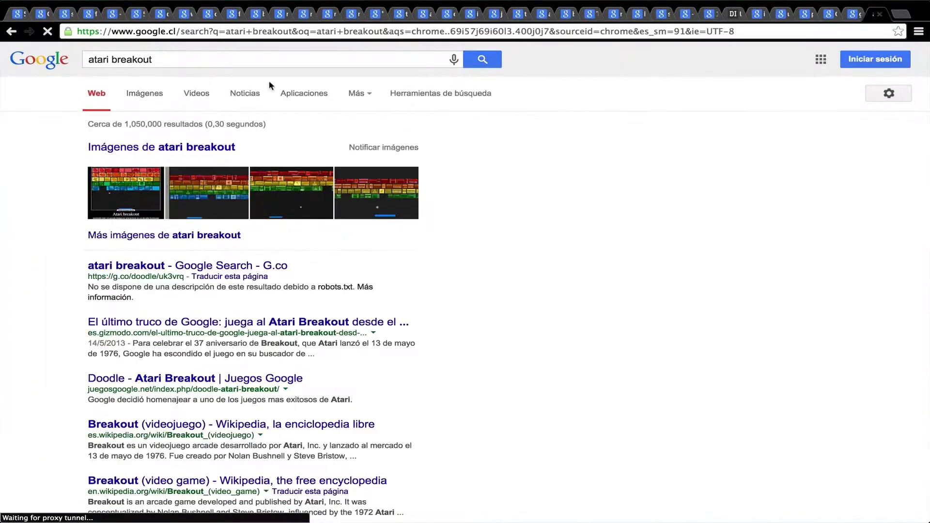
click(162, 109)
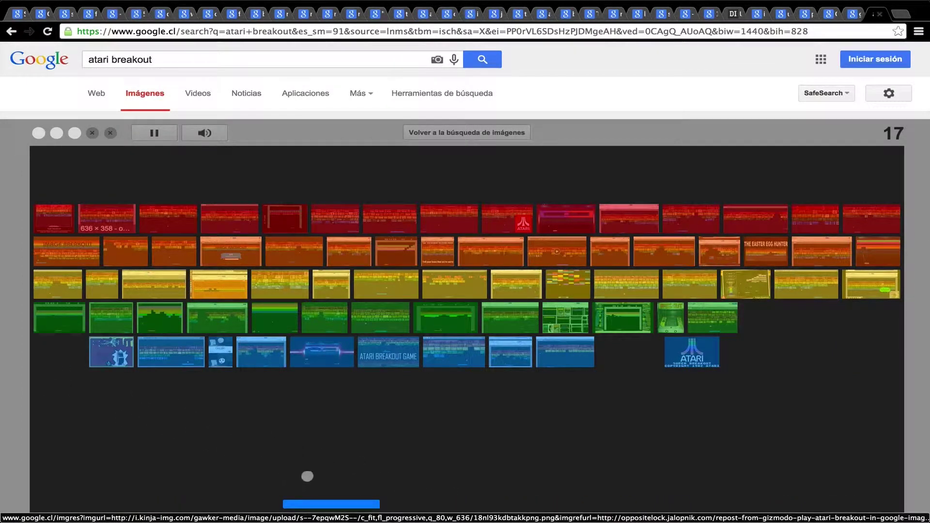
Play Atari Breakout in the image results, moving the paddle sideways to return the ball and break the image bricks.
key(Right)
key(Left)
key(Left)
key(Left)
key(Right)
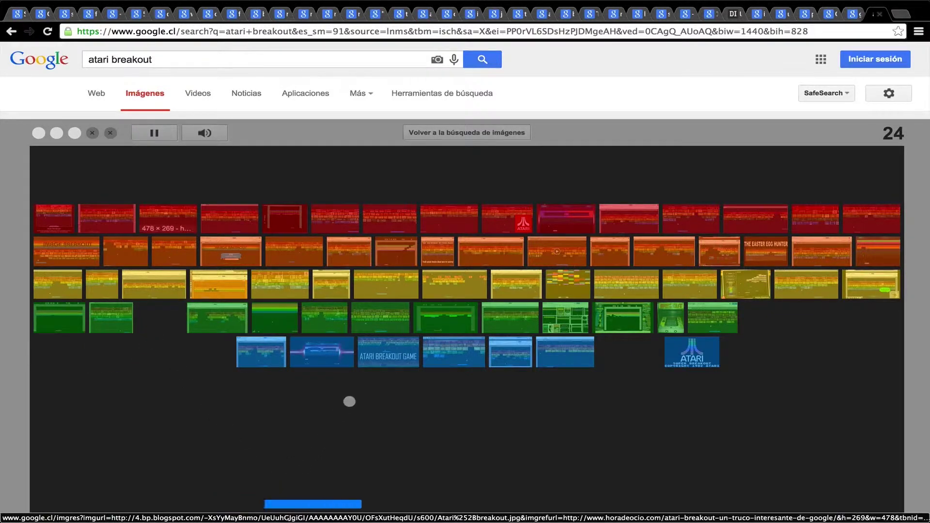
key(Right)
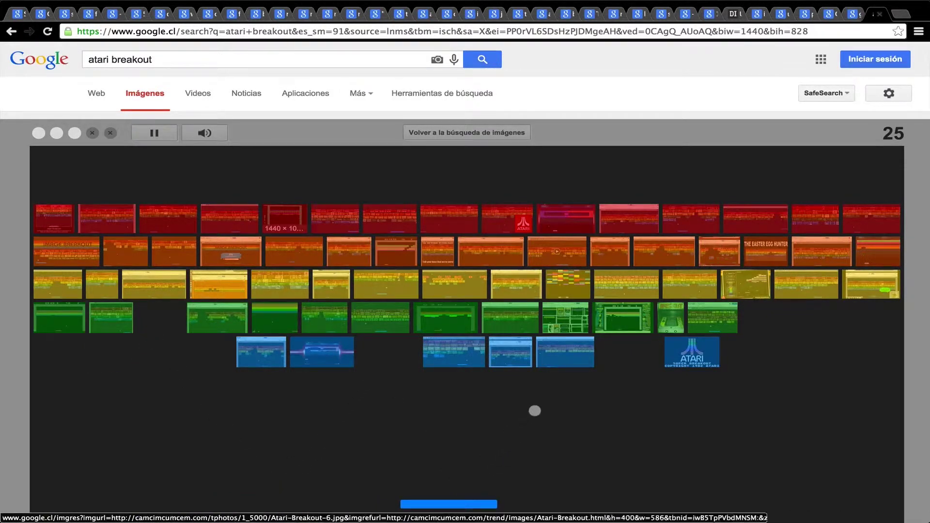
key(Right)
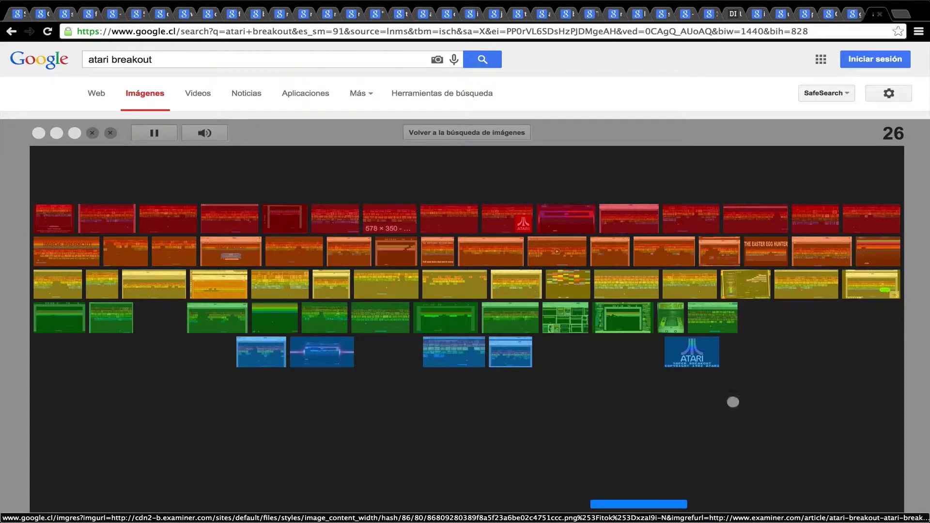
key(Right)
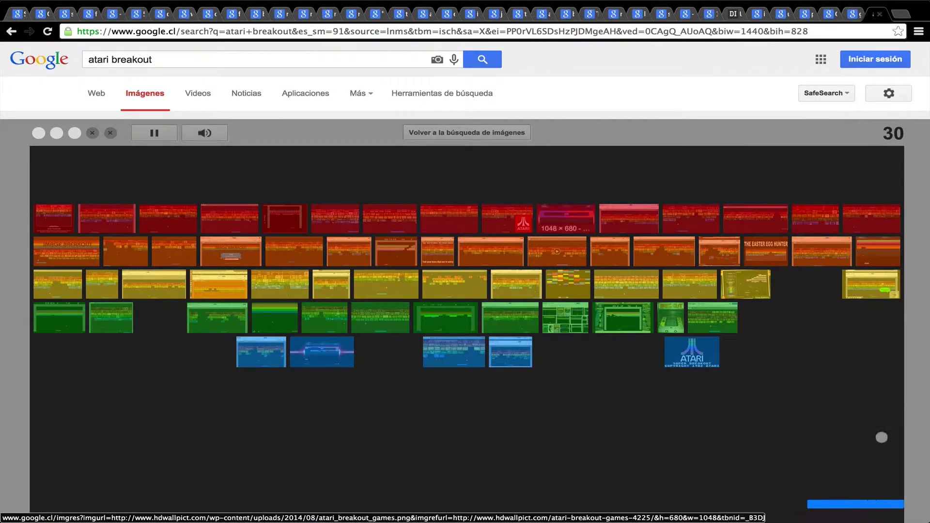
key(Left)
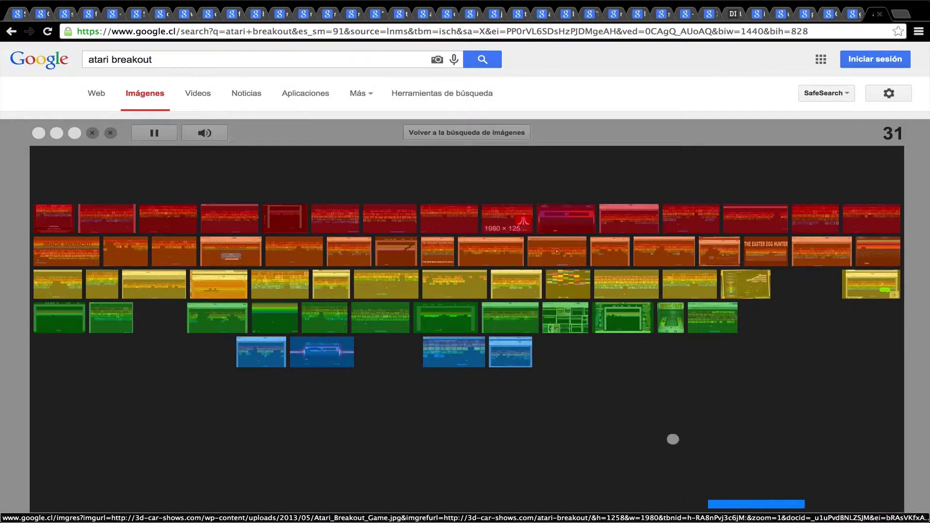
key(Right)
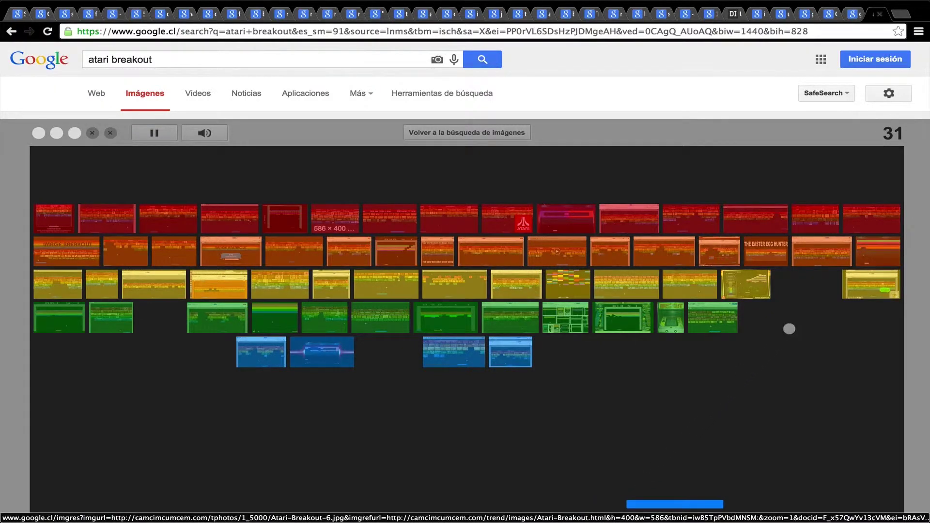
key(Left)
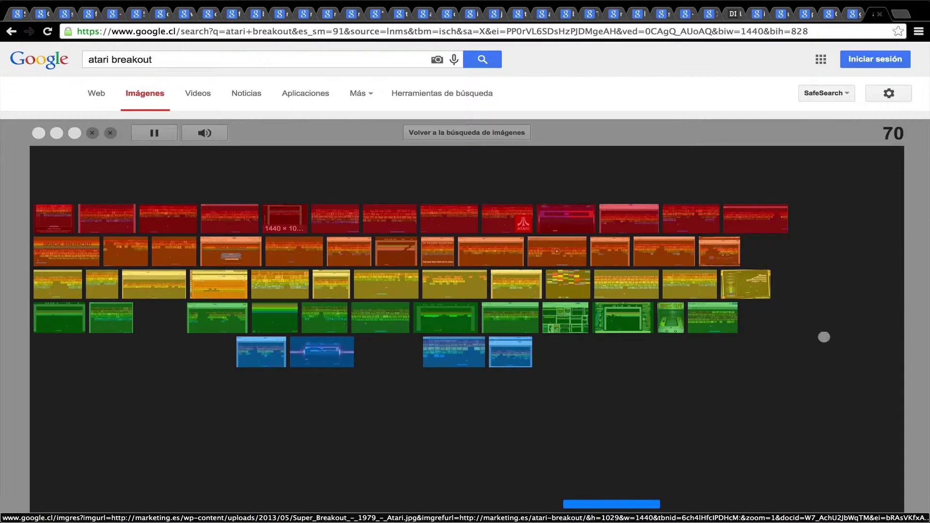
key(Left)
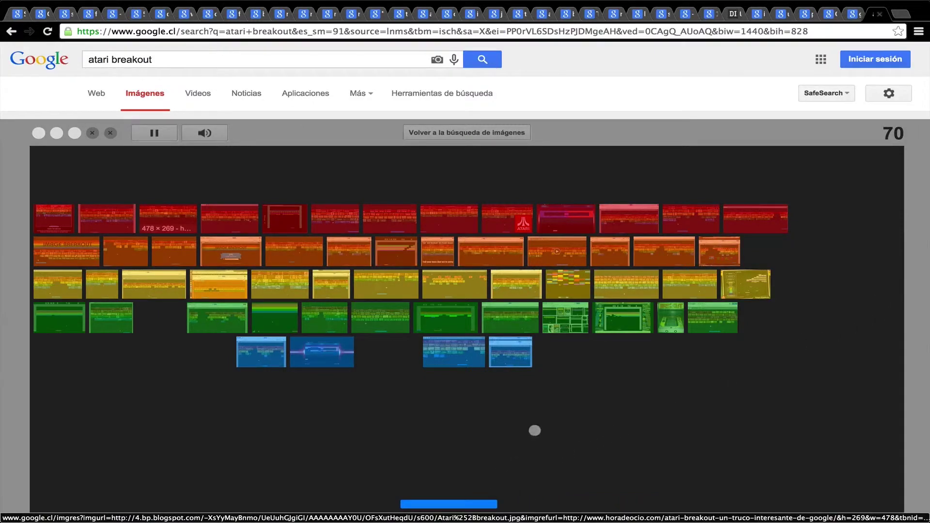
key(Right)
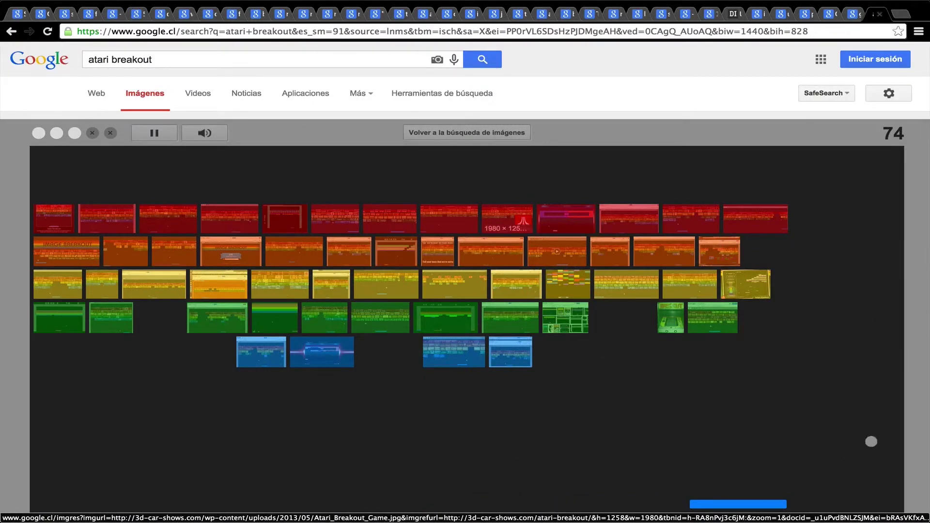
key(Left)
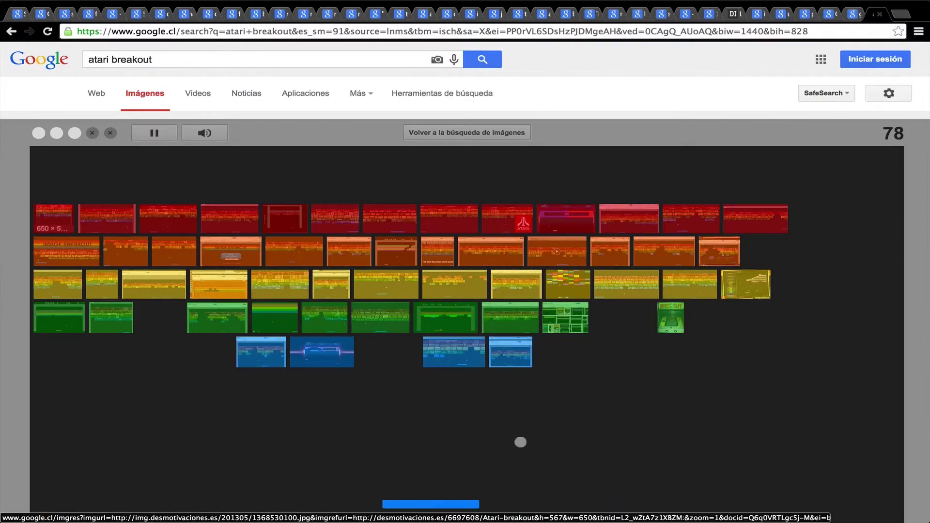
key(Right)
key(Left)
key(Left)
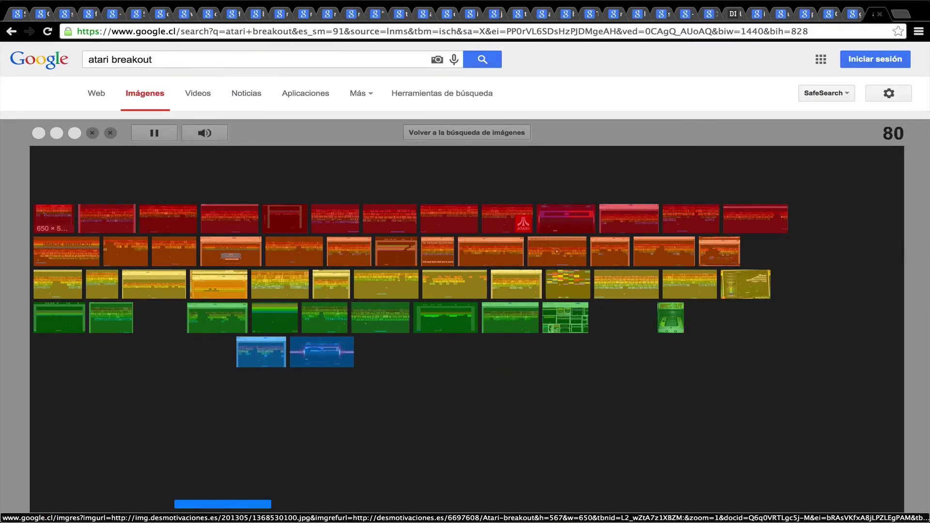